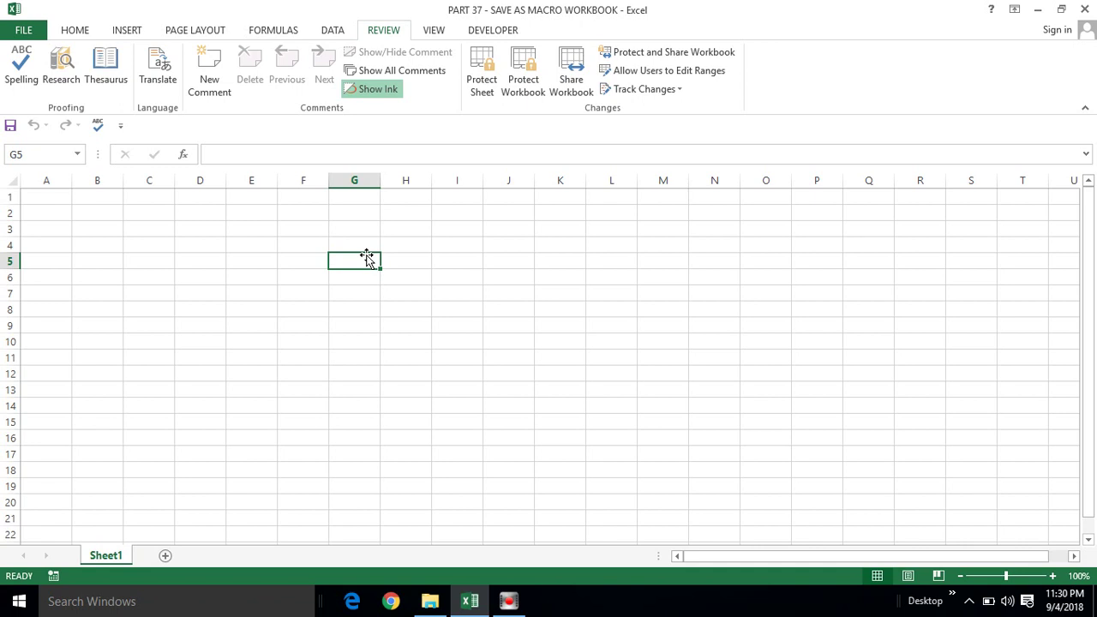
With cell I2 selected, open Record Macro from the Developer tab, then cancel without recording
left_click(438, 215)
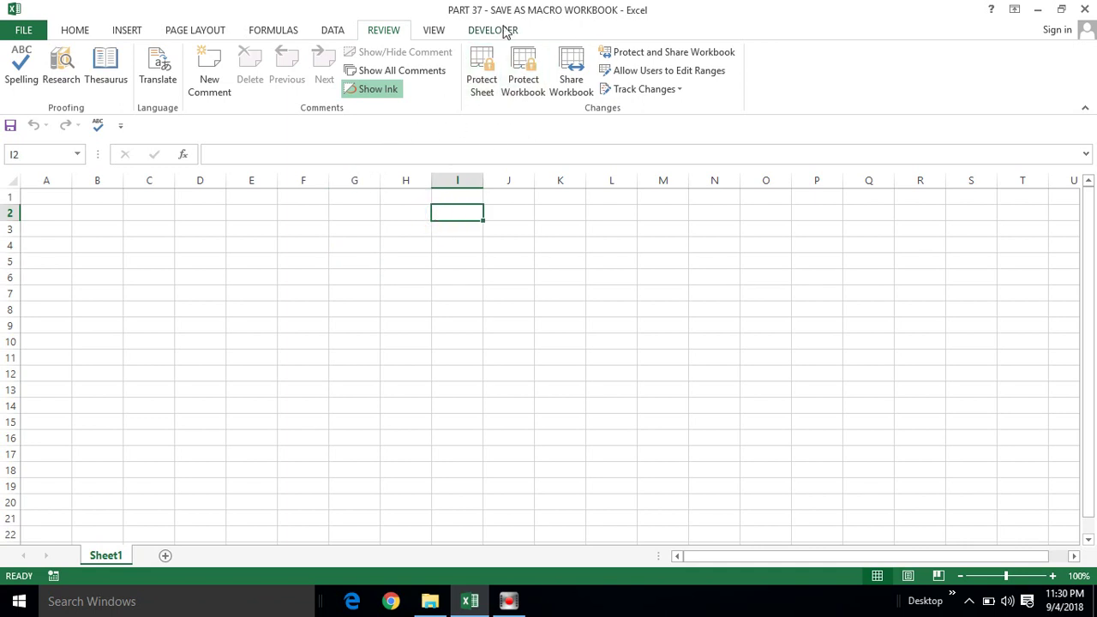
left_click(503, 32)
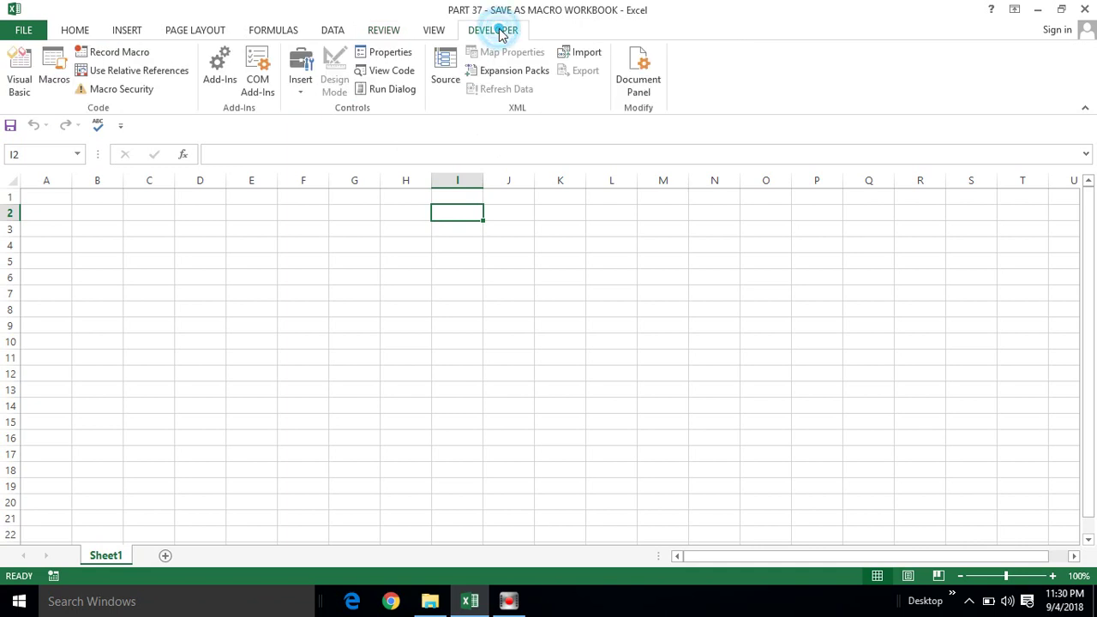
left_click(110, 58)
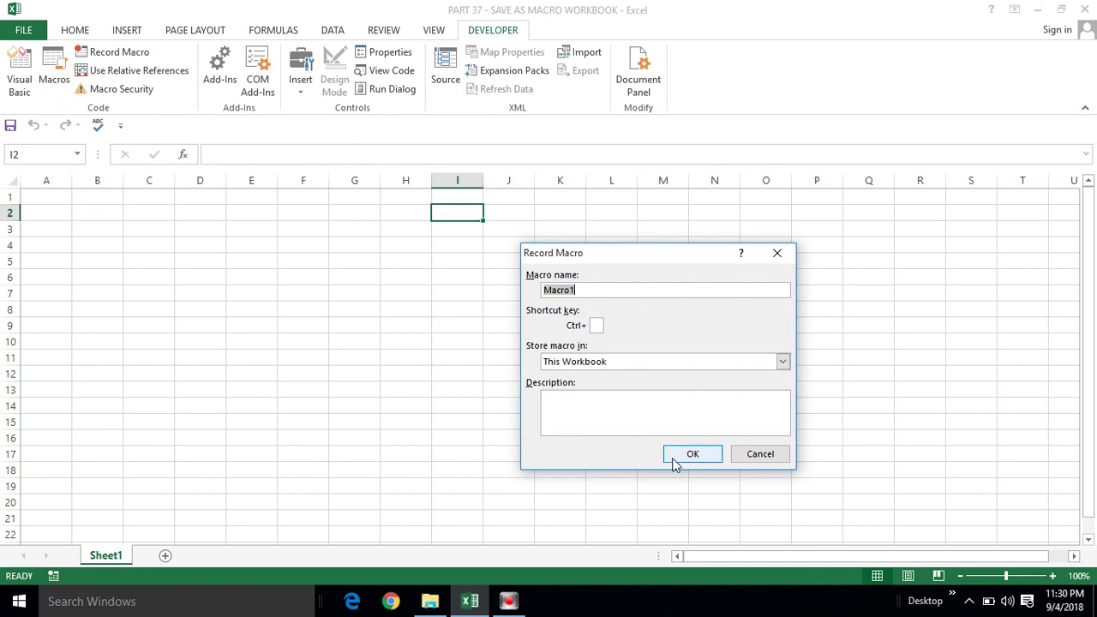
left_click(740, 459)
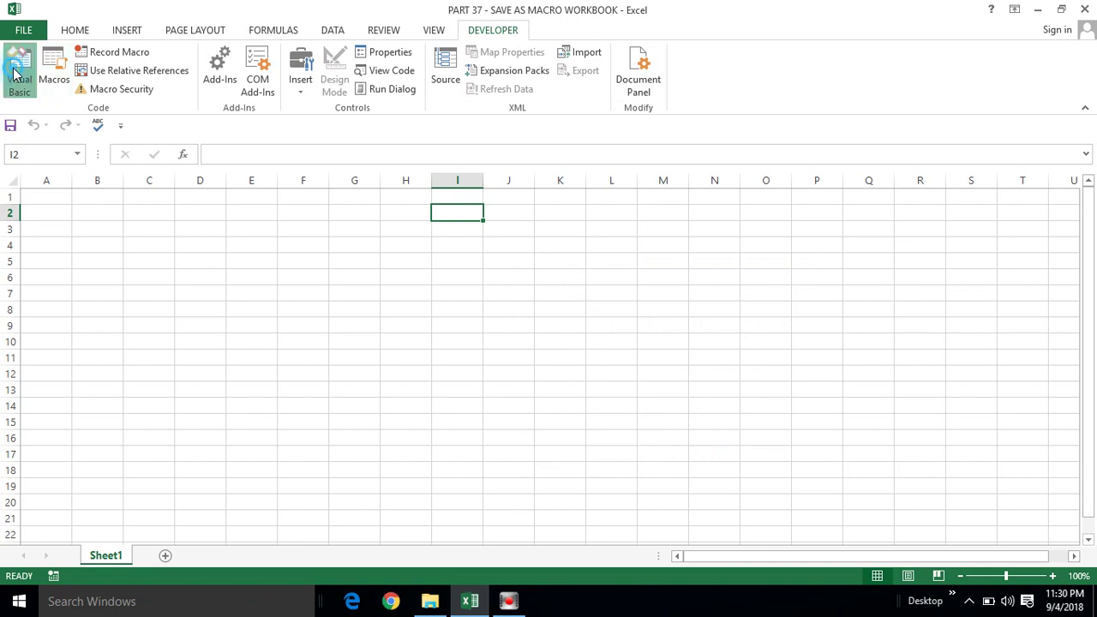
left_click(17, 75)
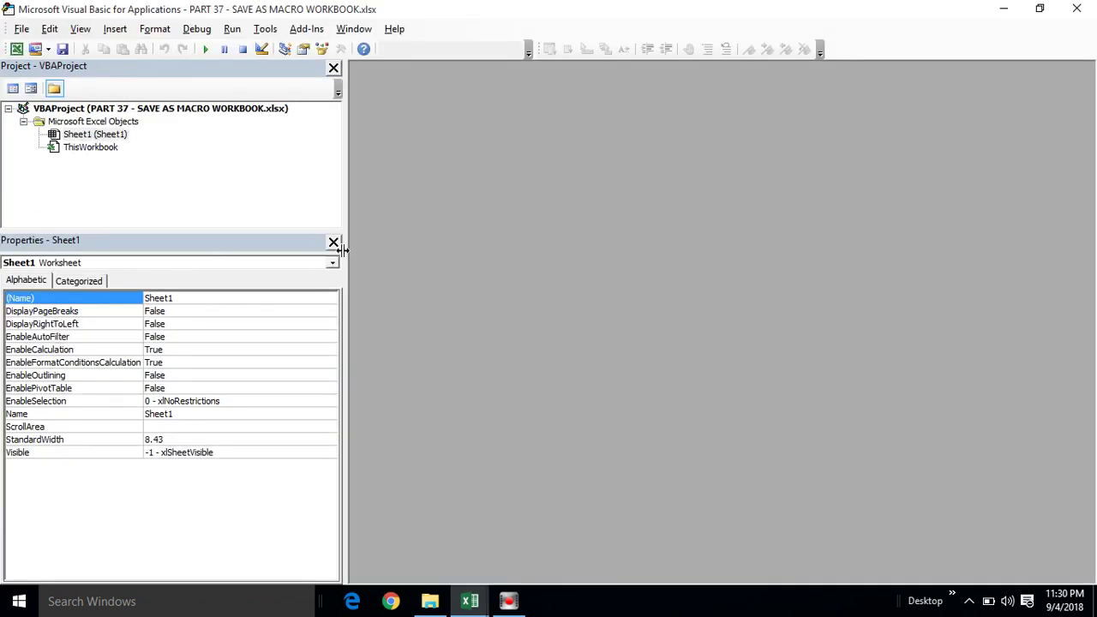
left_click_drag(343, 241, 253, 236)
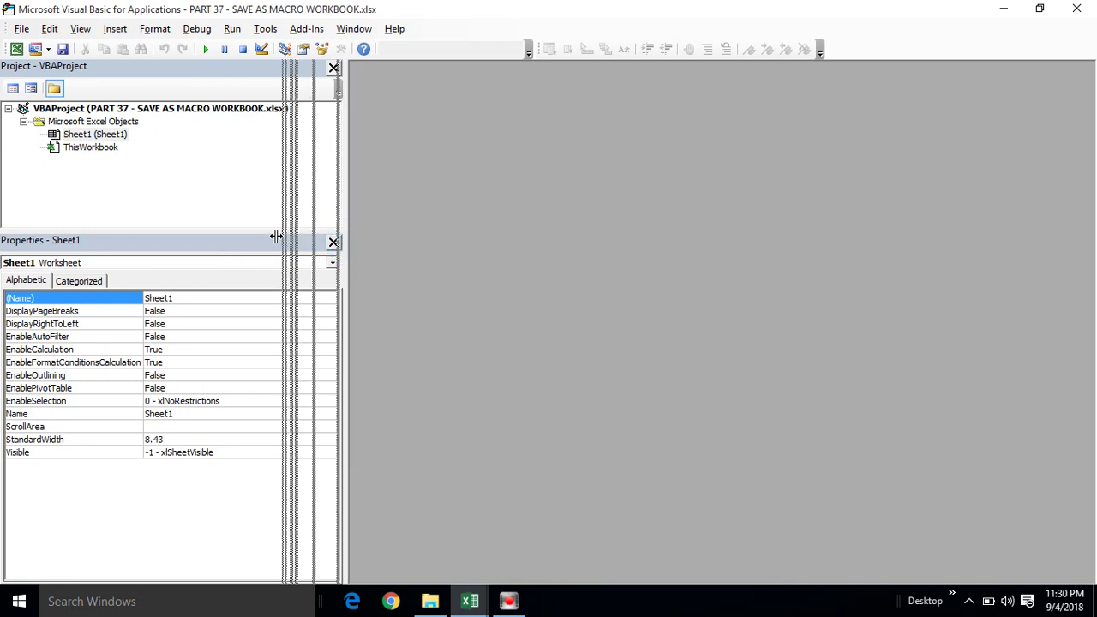
double_click(93, 147)
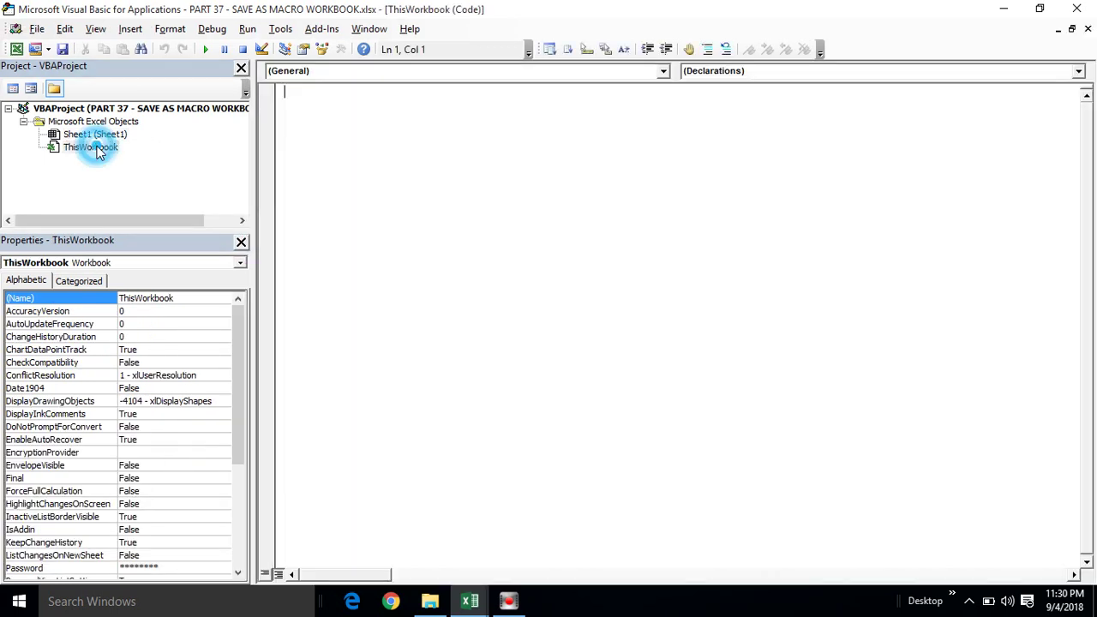
double_click(101, 137)
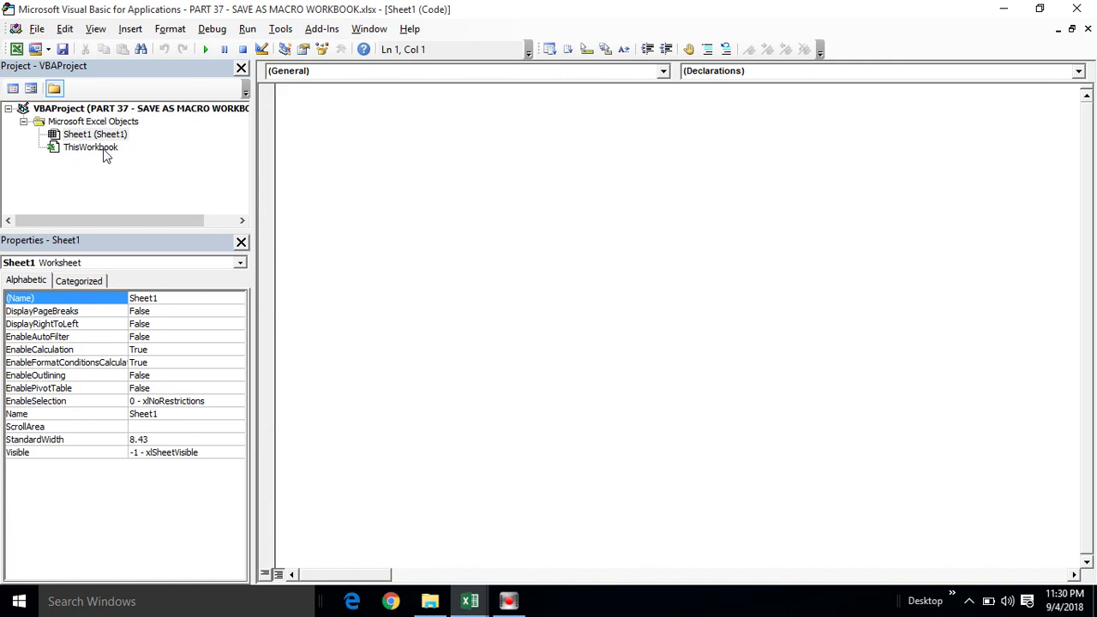
double_click(104, 152)
left_click(95, 135)
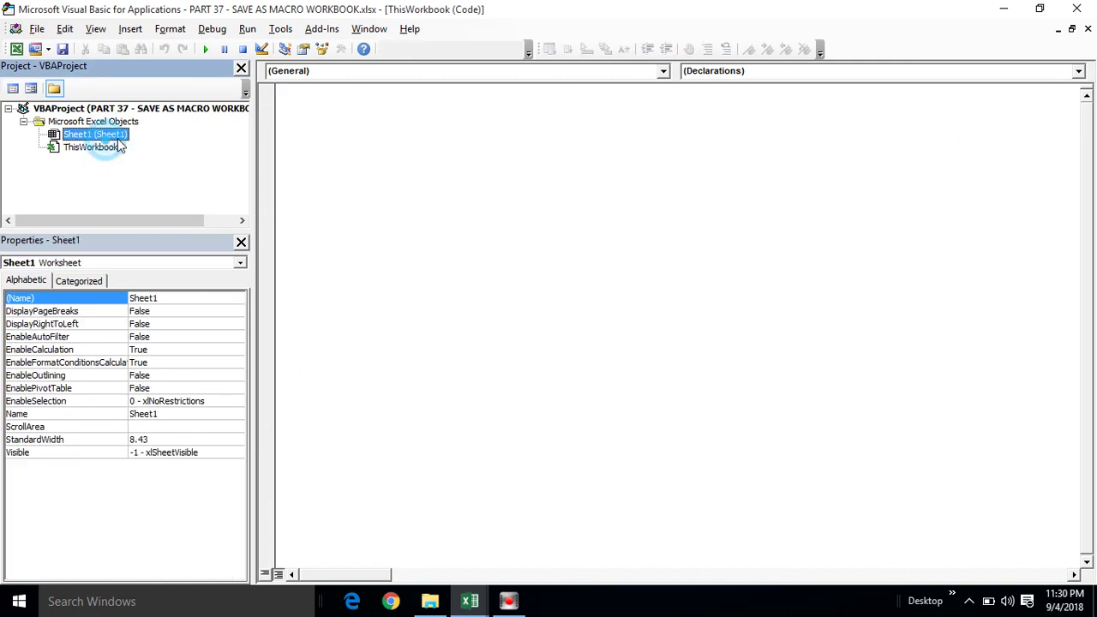
left_click(1076, 8)
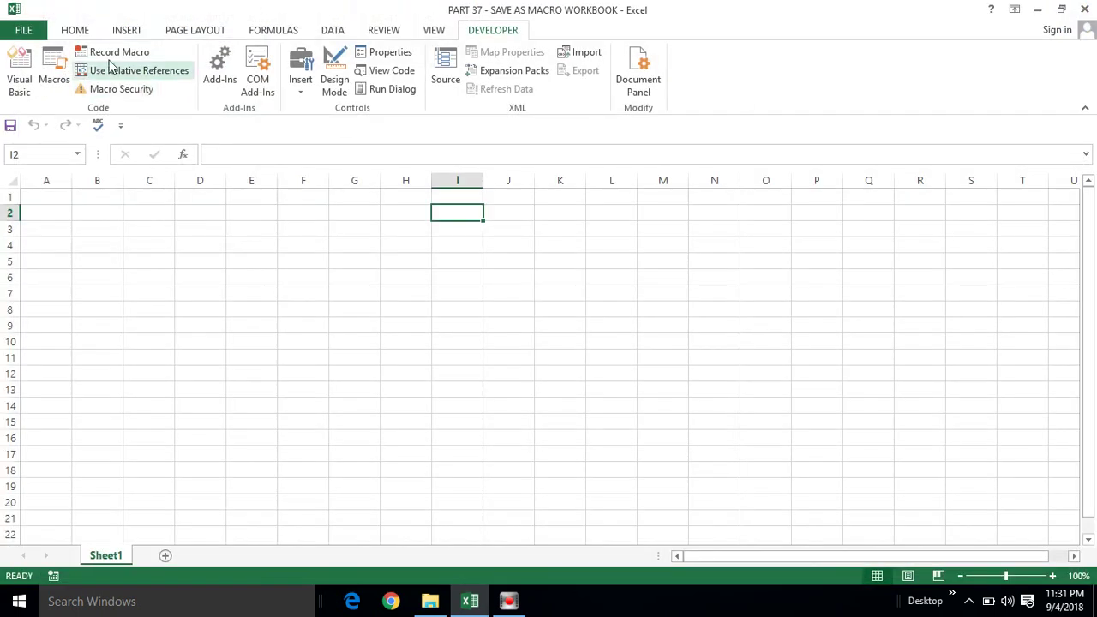
Record Macro1 in This Workbook selecting range C3:K19, stop recording, then select B2
left_click(127, 52)
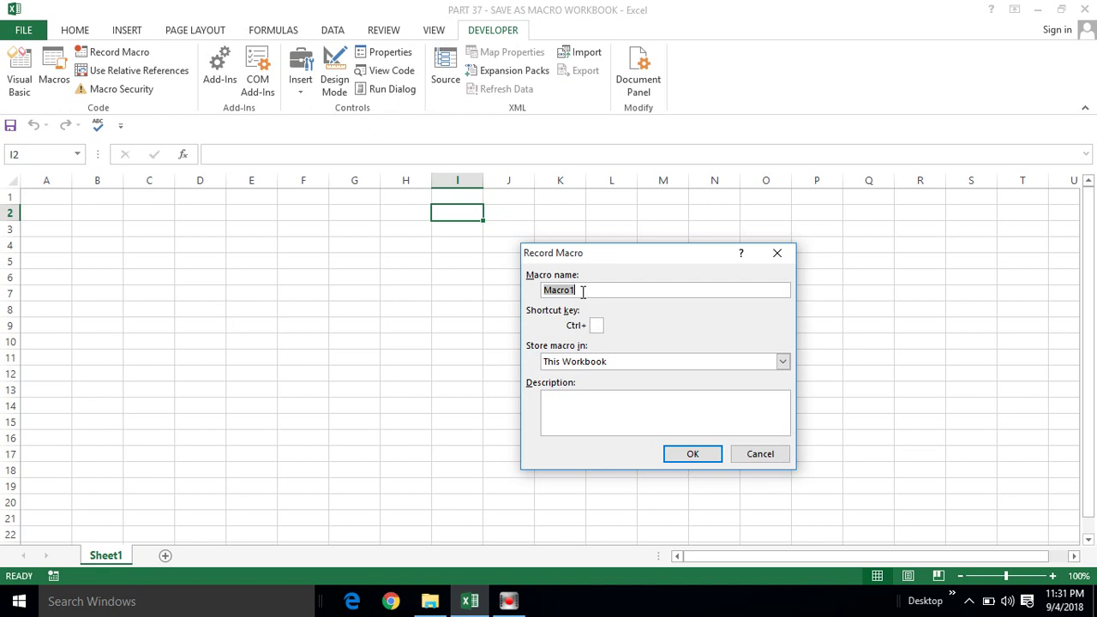
left_click(699, 457)
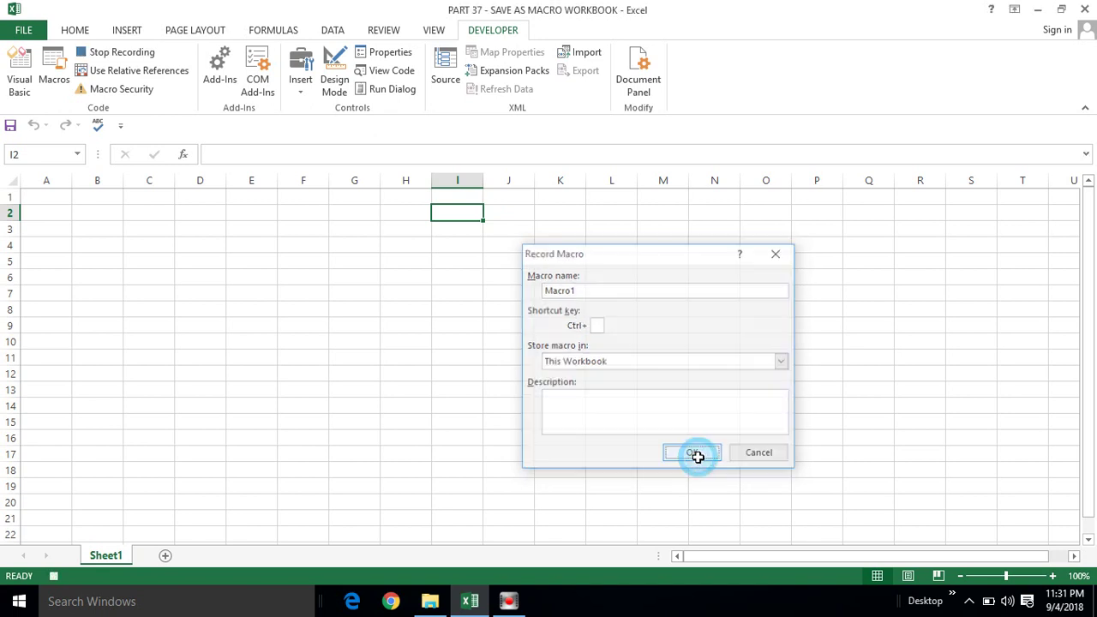
left_click(396, 258)
mouse_move(238, 211)
left_mouse_down()
mouse_move(398, 368)
mouse_move(433, 422)
left_mouse_up()
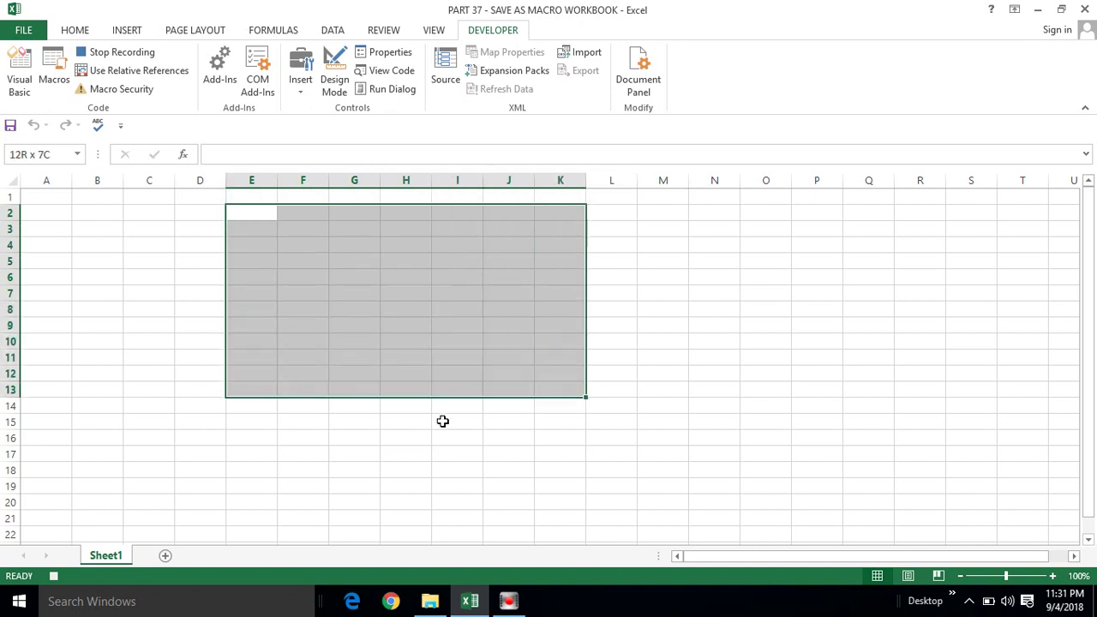
mouse_move(132, 228)
left_mouse_down()
mouse_move(481, 360)
mouse_move(539, 477)
left_mouse_up()
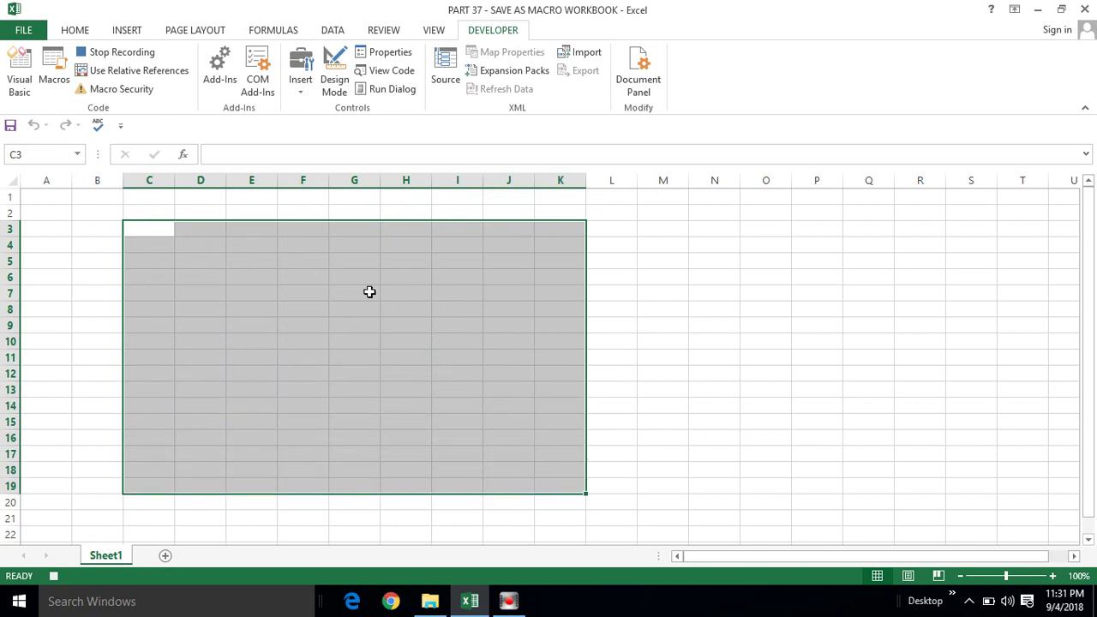
left_click(125, 54)
left_click(91, 212)
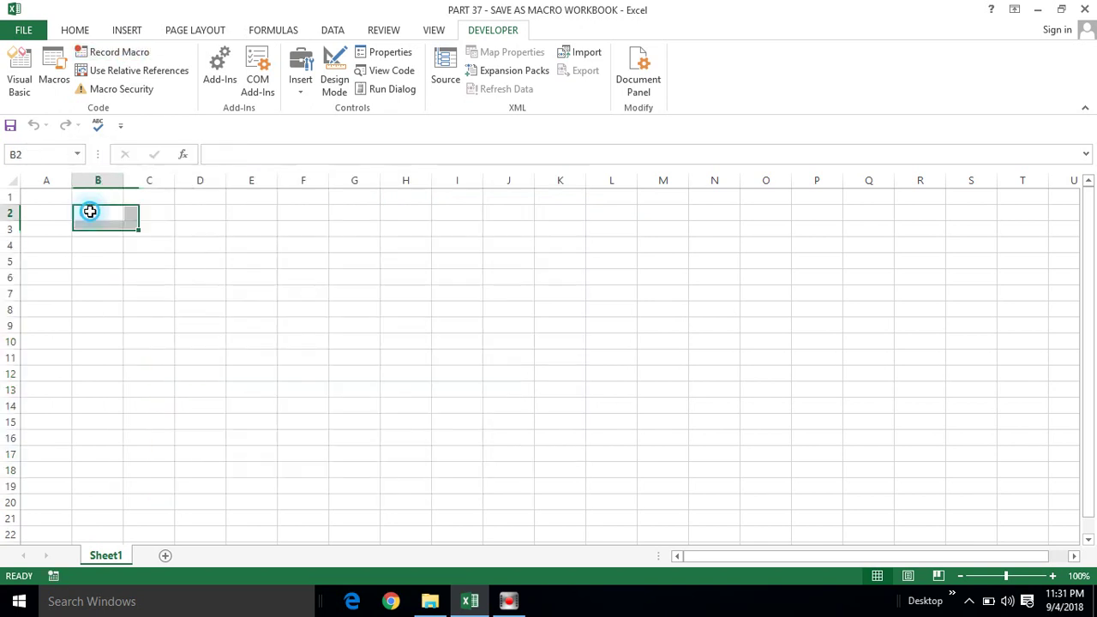
left_click(19, 74)
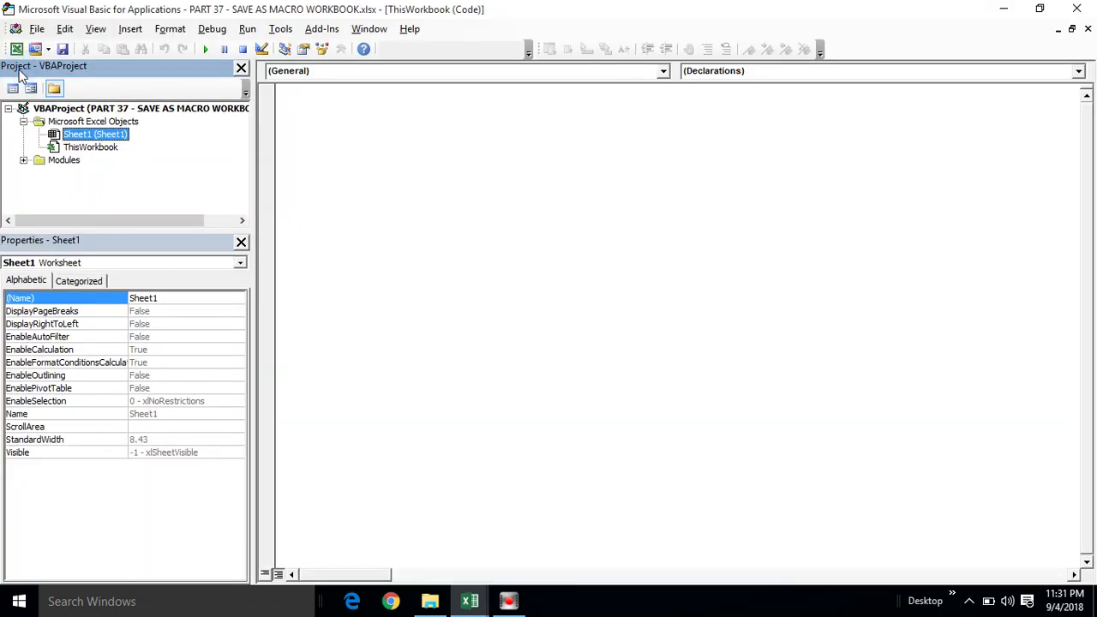
left_click(24, 160)
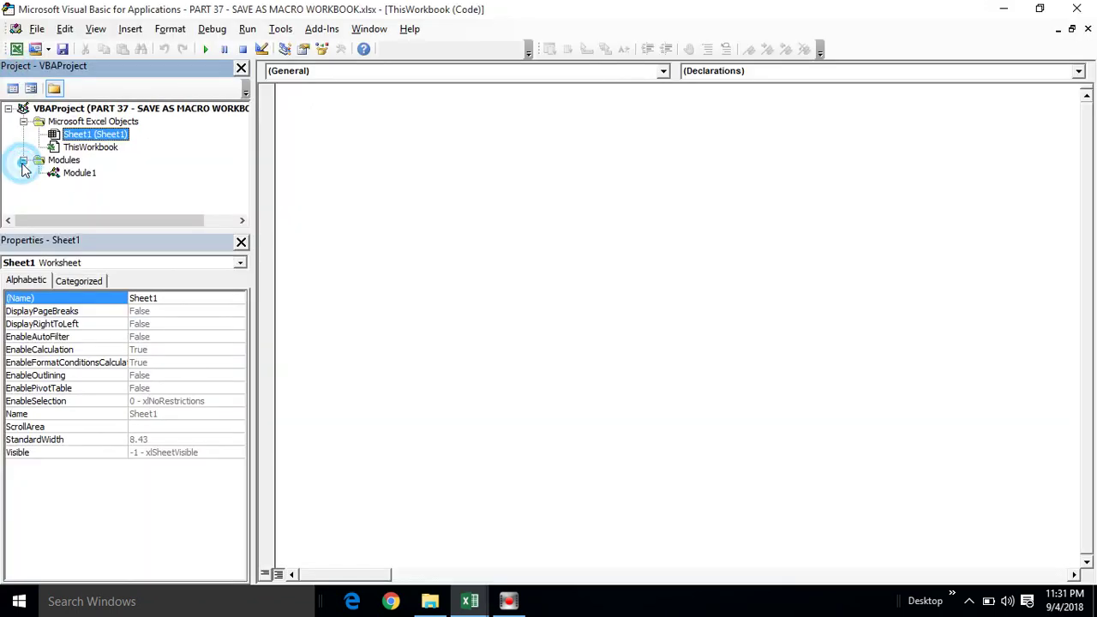
double_click(79, 173)
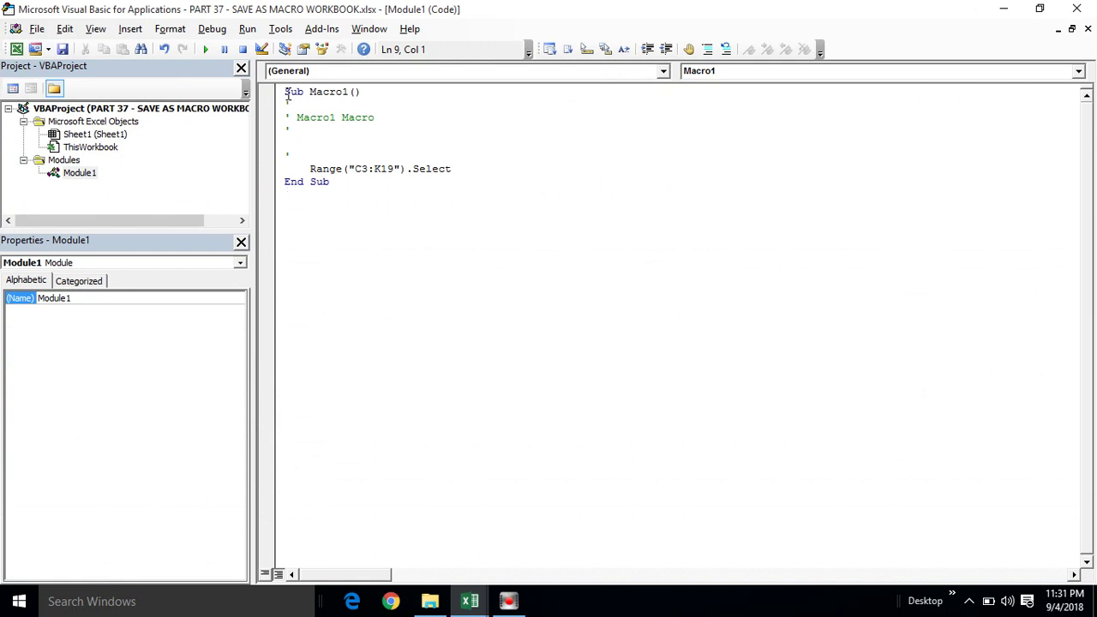
mouse_move(283, 92)
left_mouse_down()
mouse_move(385, 192)
mouse_move(360, 161)
left_mouse_up()
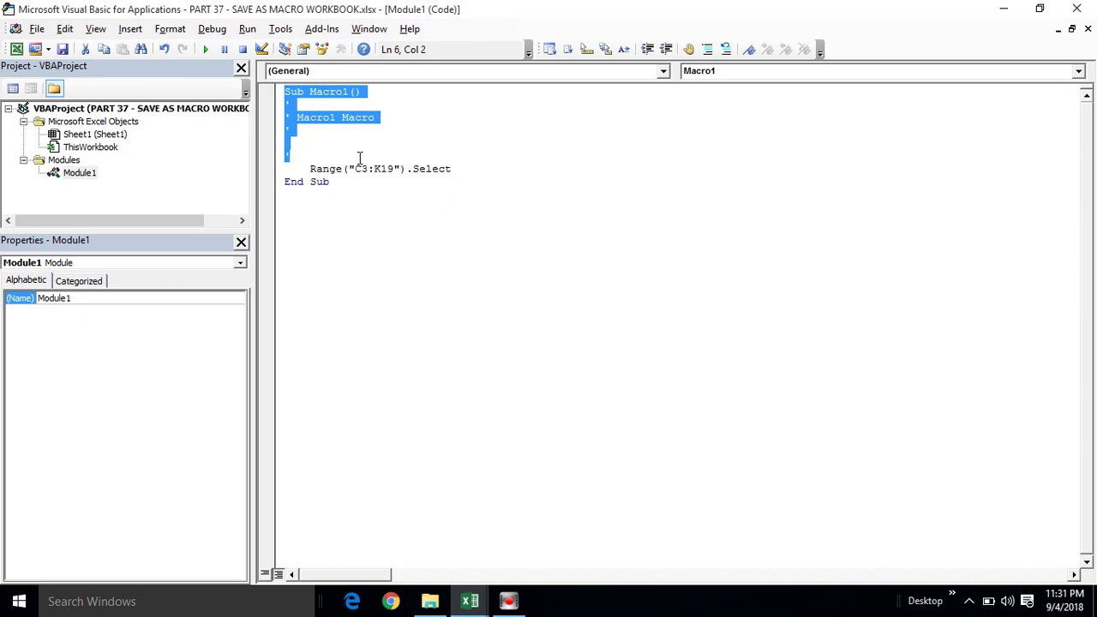
left_click(323, 131)
left_click(323, 118)
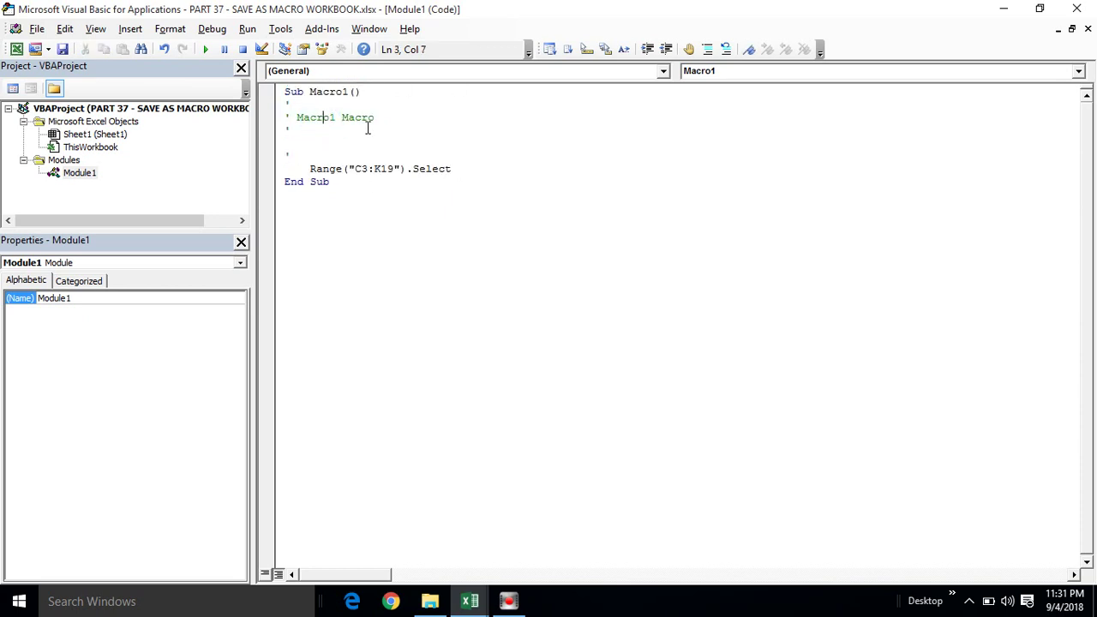
Return to the worksheet, select F4 and save, triggering the macro-free workbook warning
key("alt+F11")
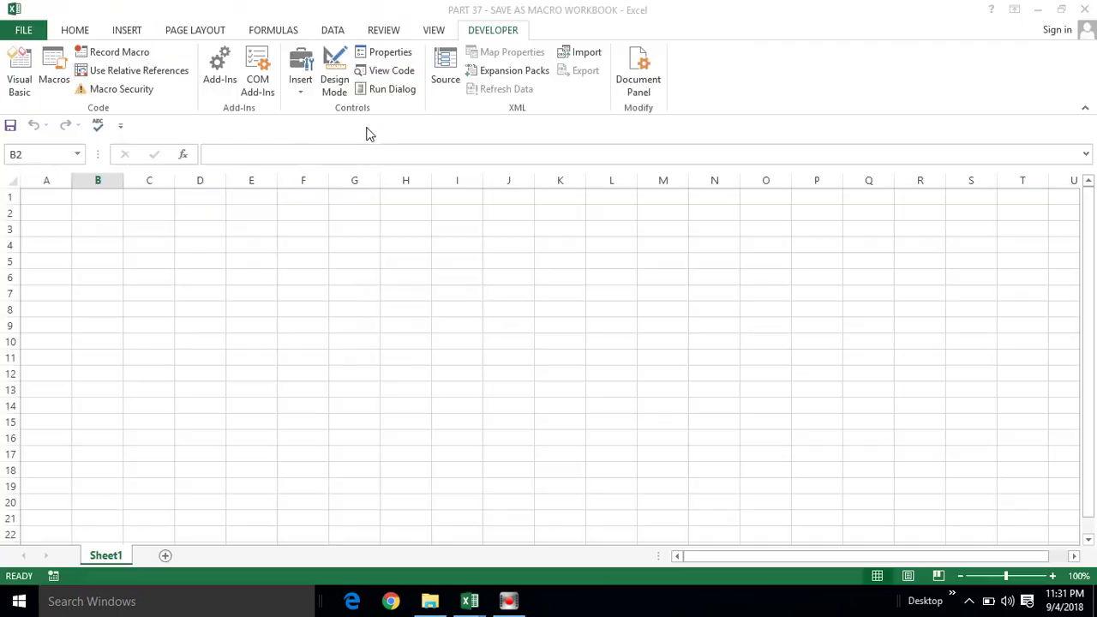
left_click(314, 249)
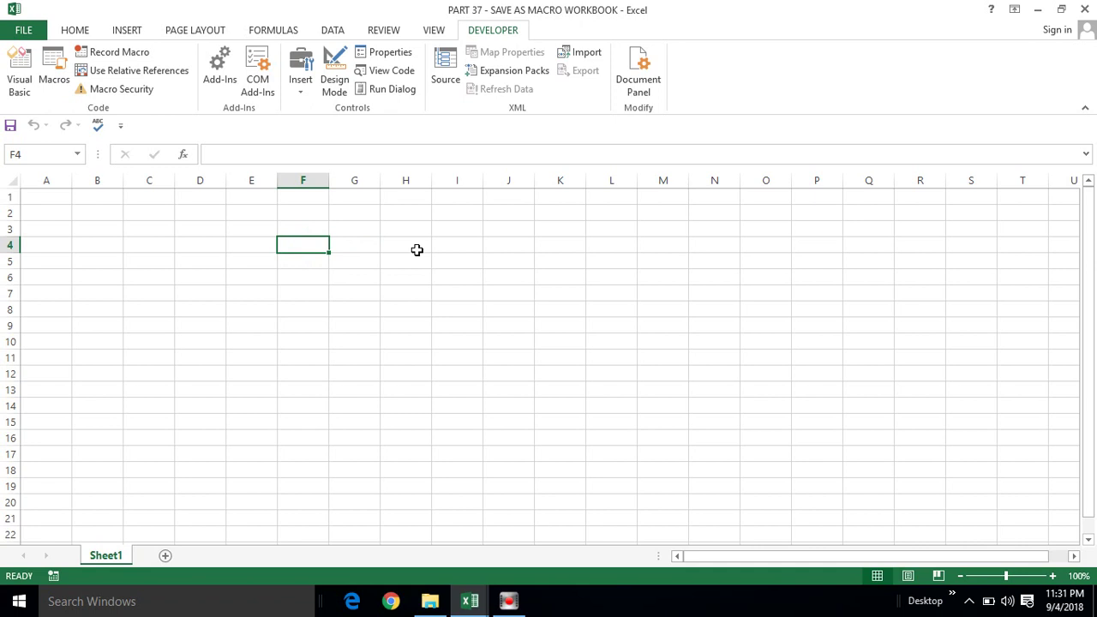
key("ctrl+s")
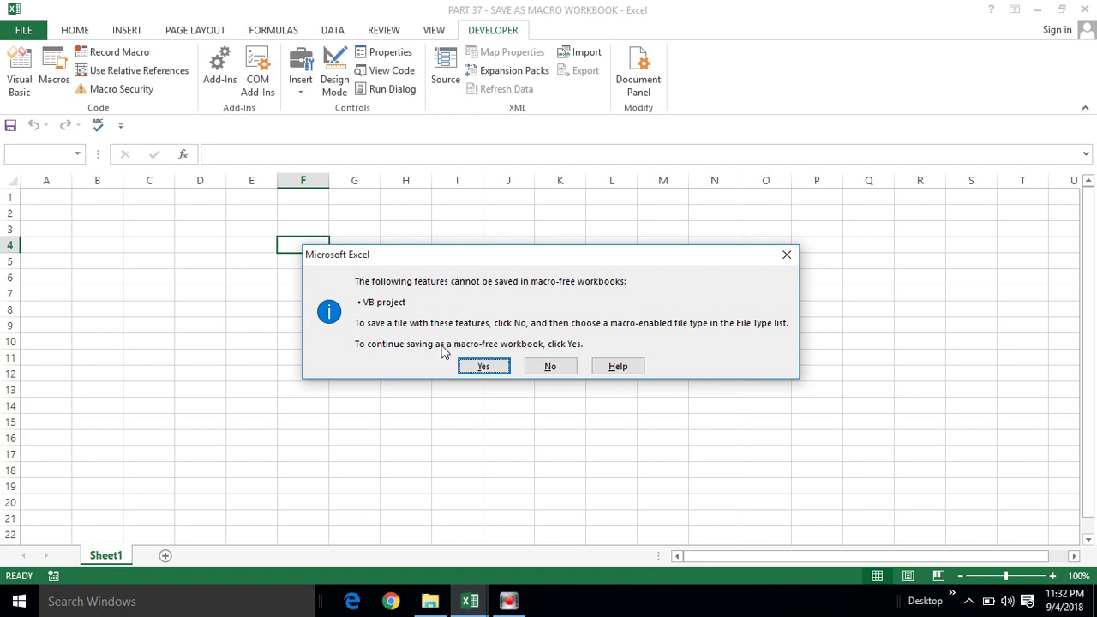
Decline the warning and save to the Desktop as an Excel Macro-Enabled Workbook named 'PART 37 - SAVE AS MACRO WORKBOOK'
left_click(550, 369)
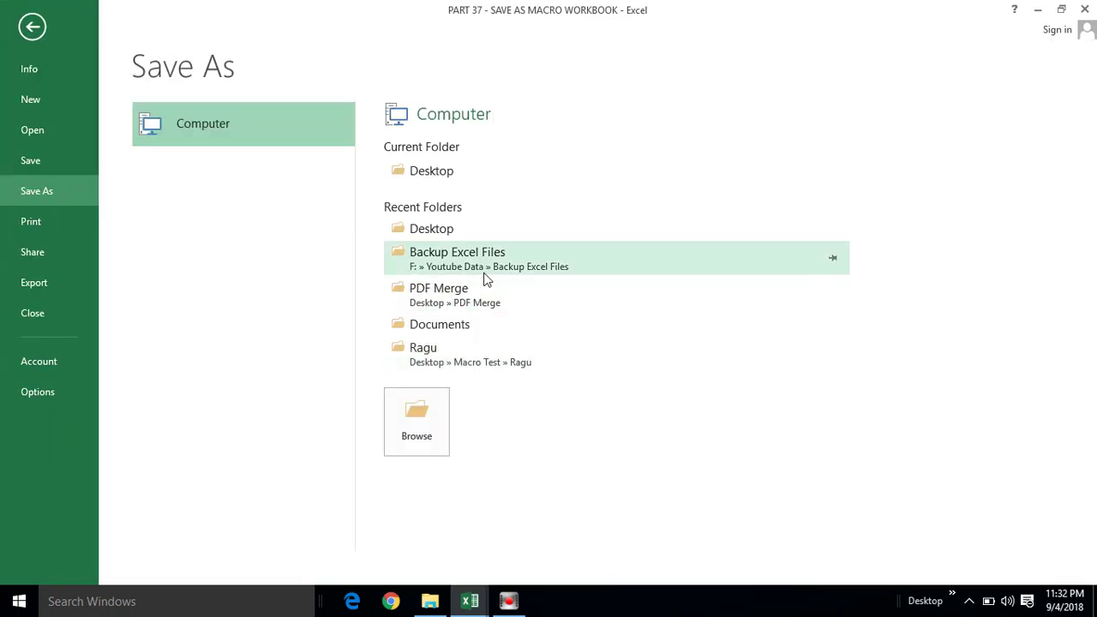
left_click(453, 171)
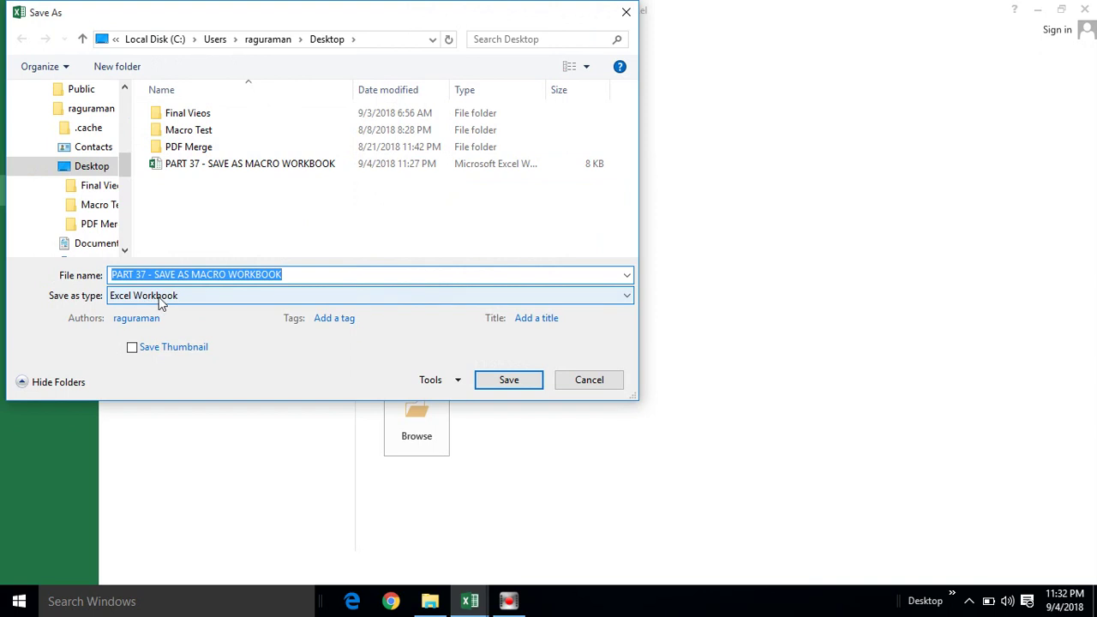
left_click(226, 296)
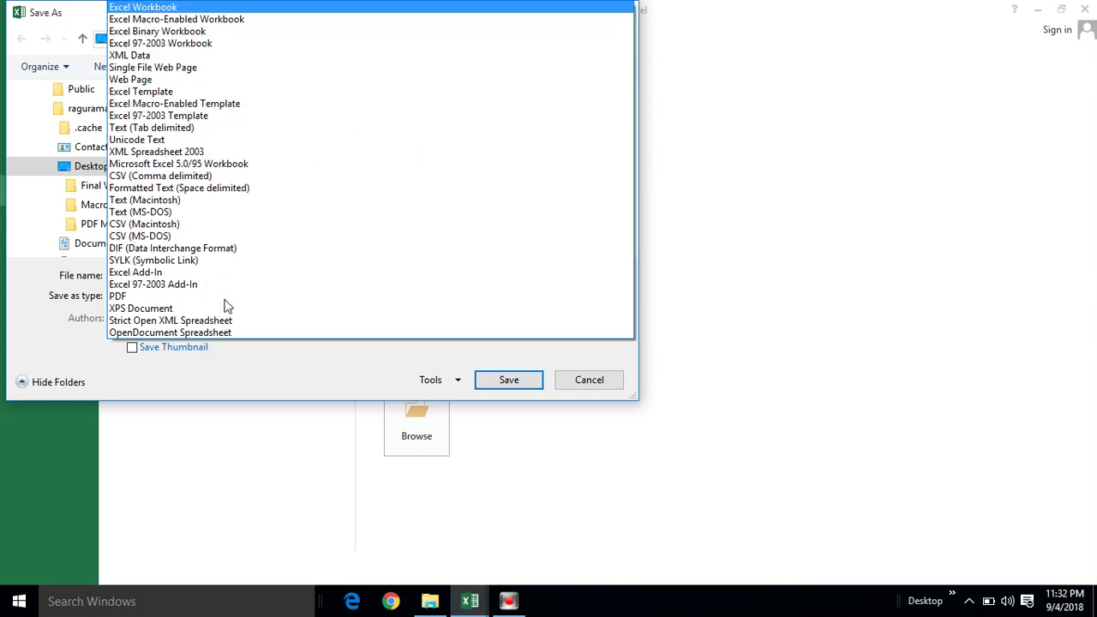
left_click(178, 20)
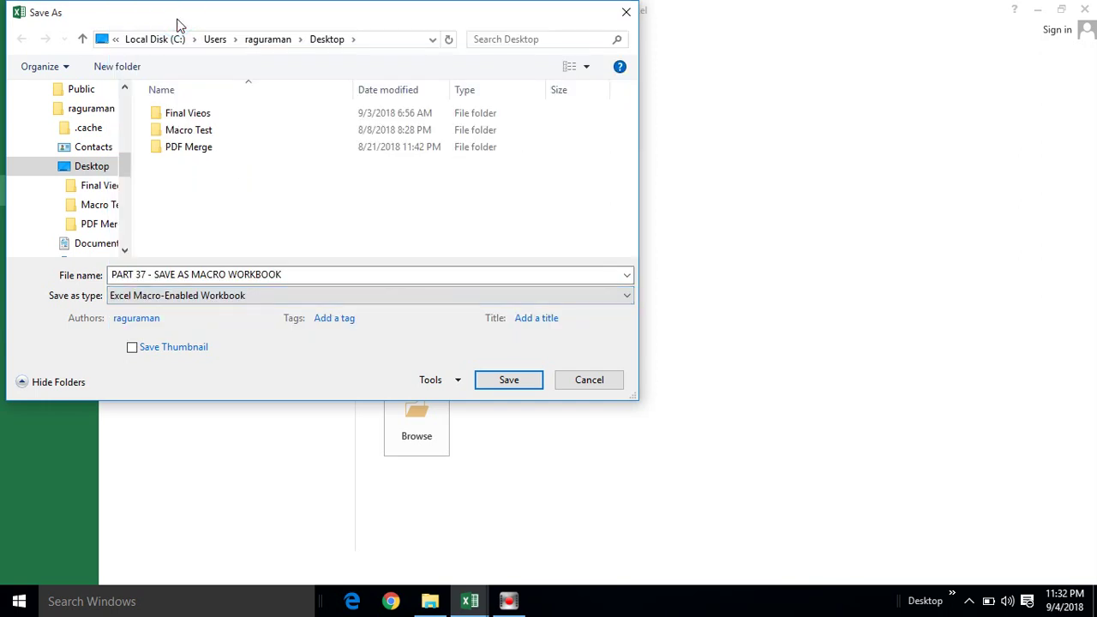
left_click(506, 380)
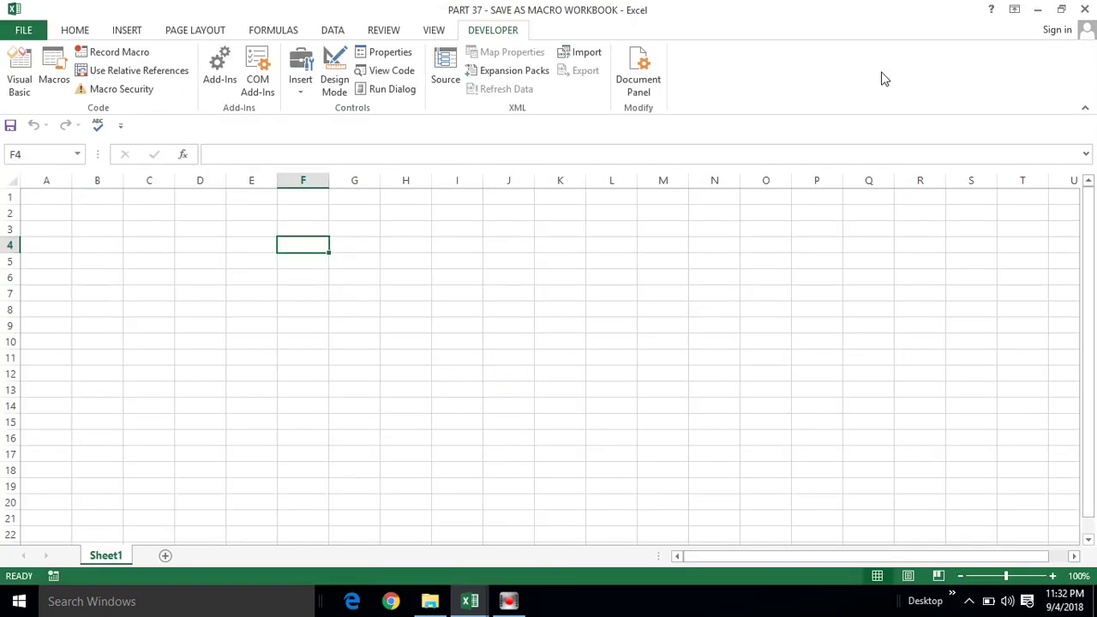
Close Excel and place both PART 37 workbook icons side by side mid-desktop
left_click(1087, 9)
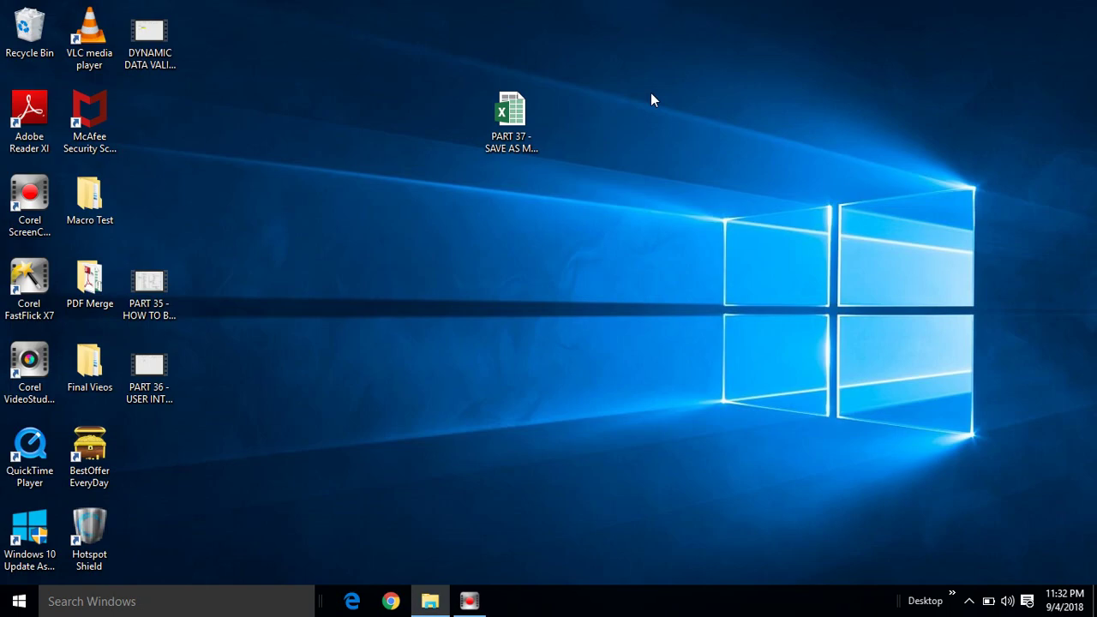
left_click_drag(159, 122, 654, 230)
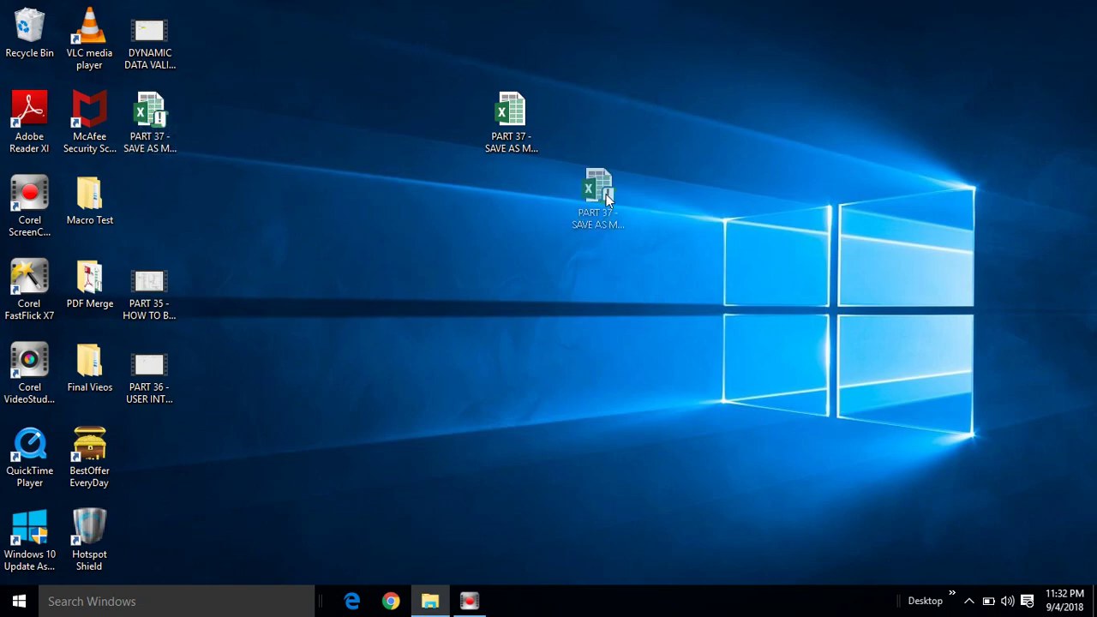
left_click_drag(497, 138, 525, 209)
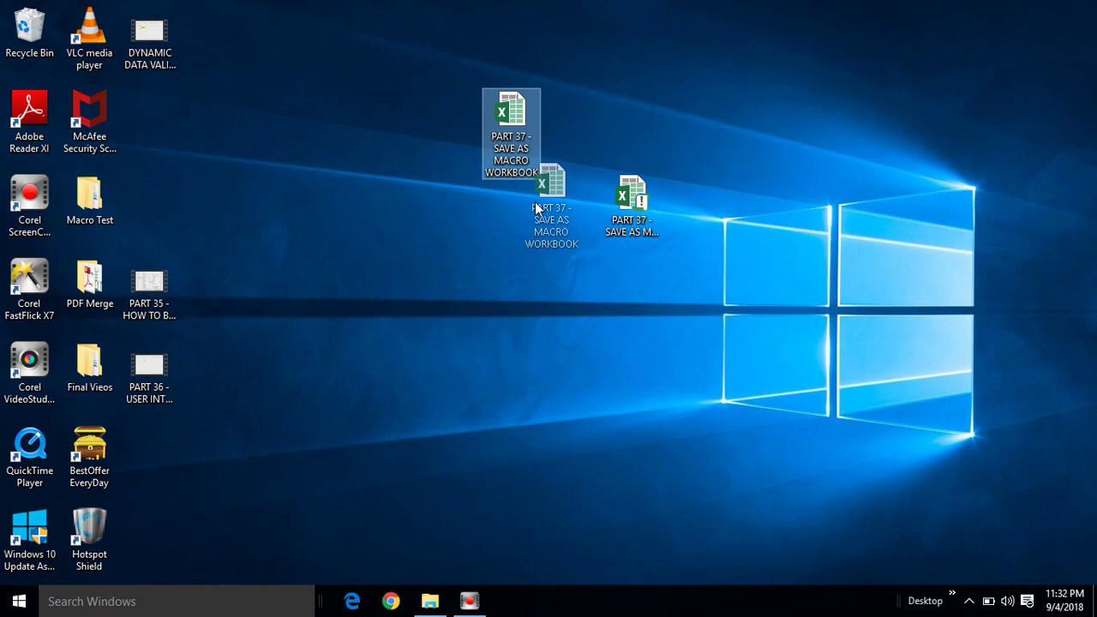
left_click_drag(524, 209, 542, 211)
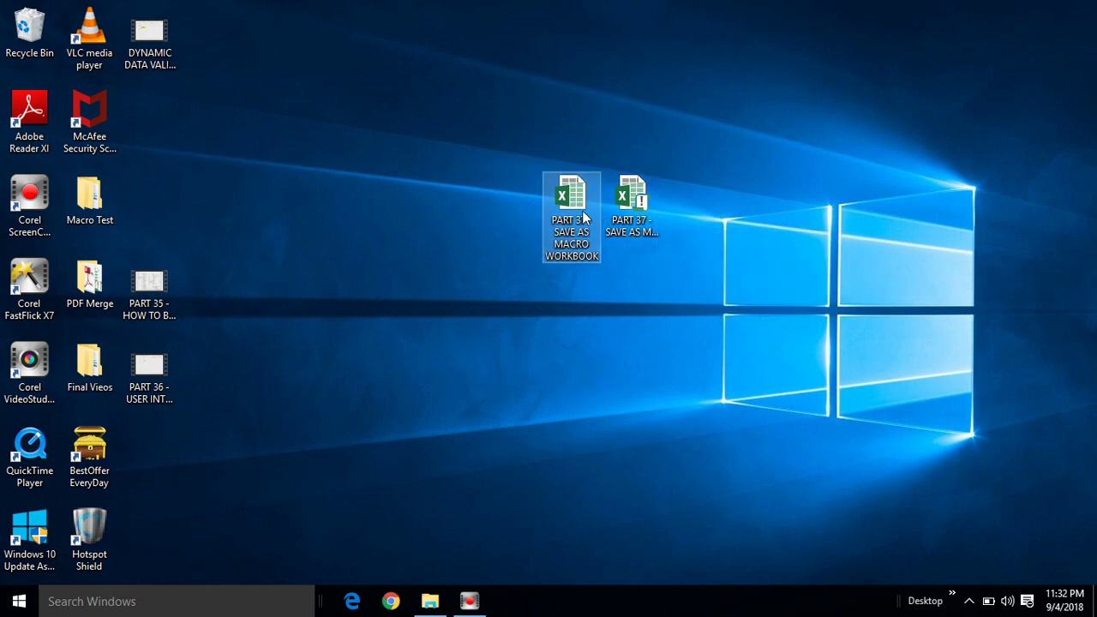
Select the macro-enabled and then the original workbook icon to compare their file types
mouse_move(633, 219)
left_click_drag(632, 218, 656, 215)
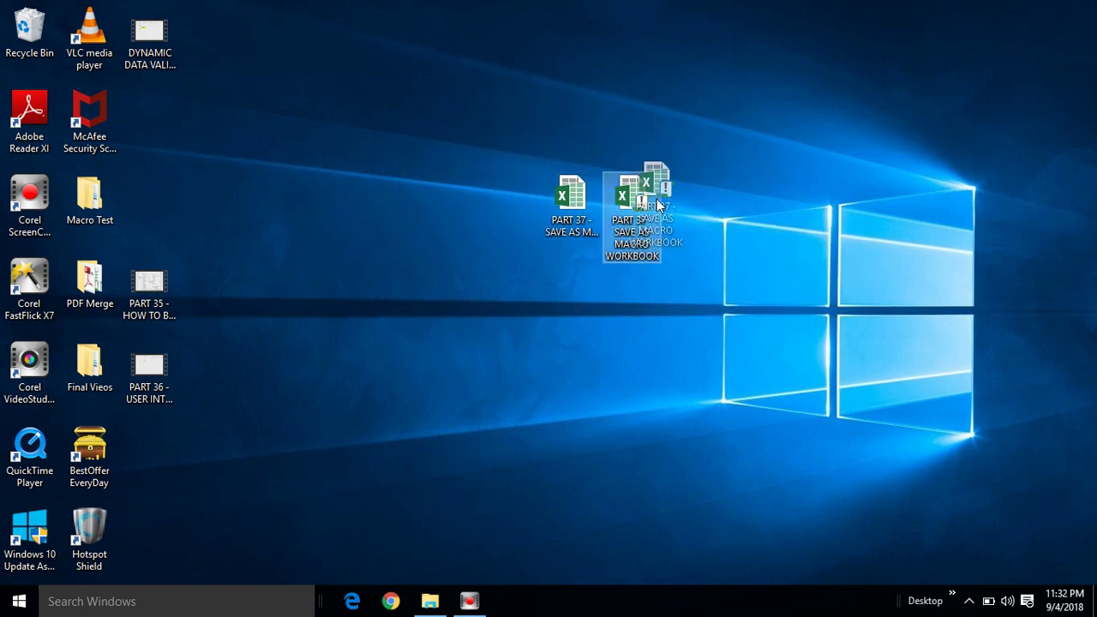
left_click(571, 212)
mouse_move(572, 230)
double_click(573, 228)
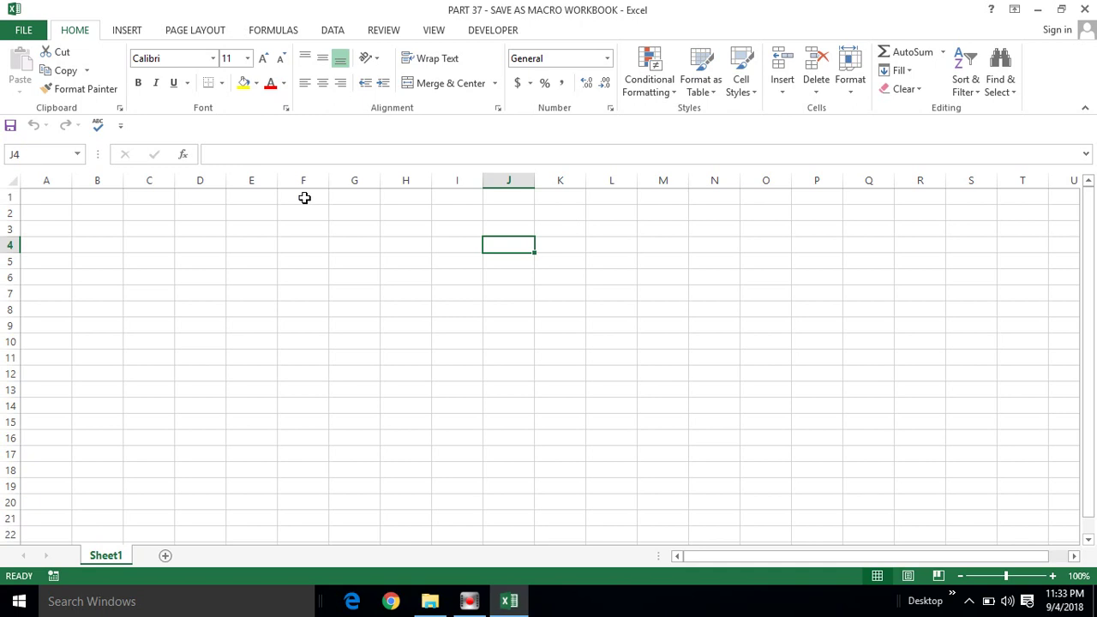
left_click(485, 28)
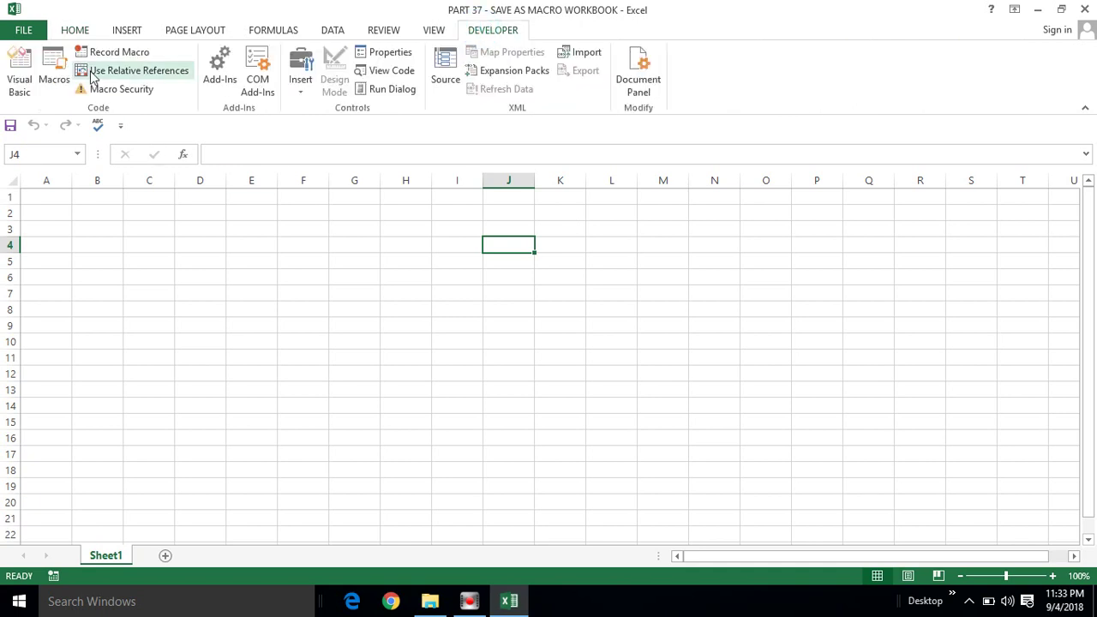
left_click(26, 67)
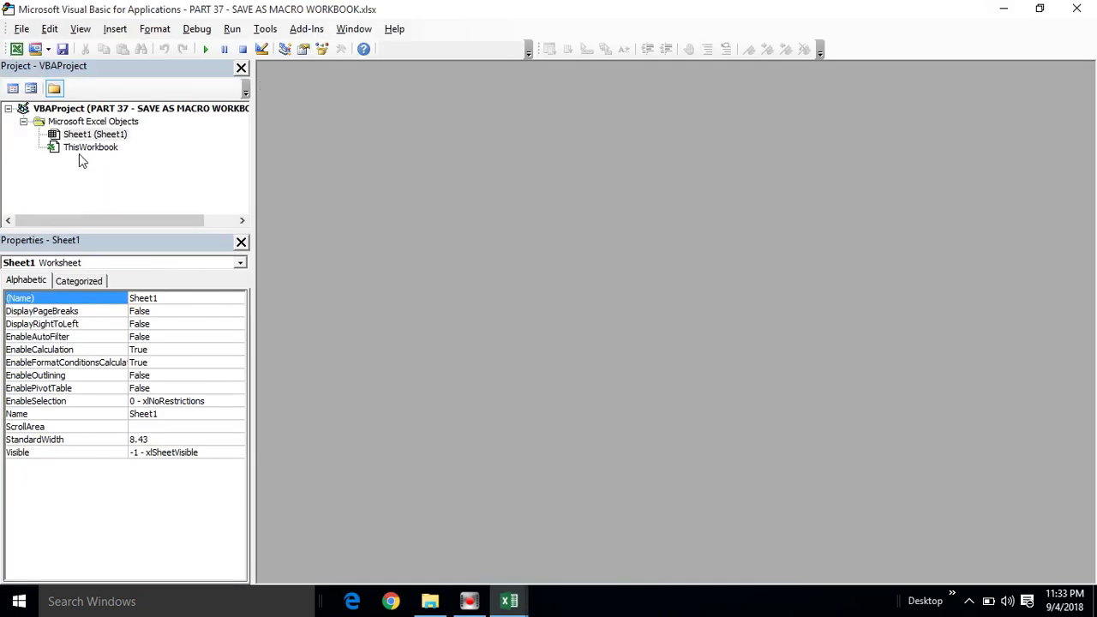
left_click(1077, 8)
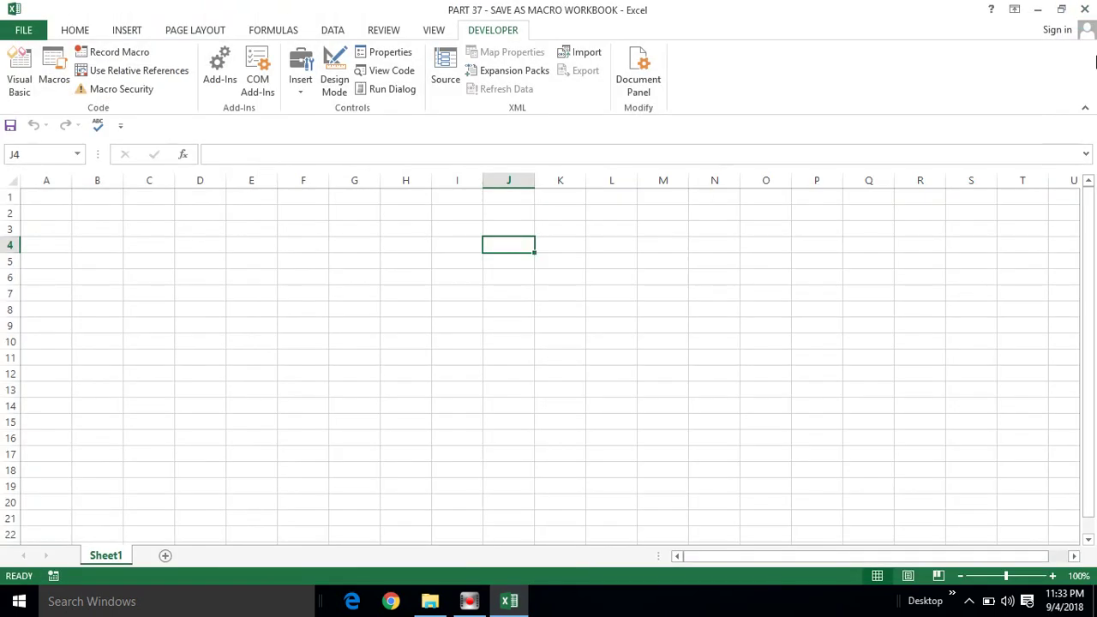
left_click(1082, 8)
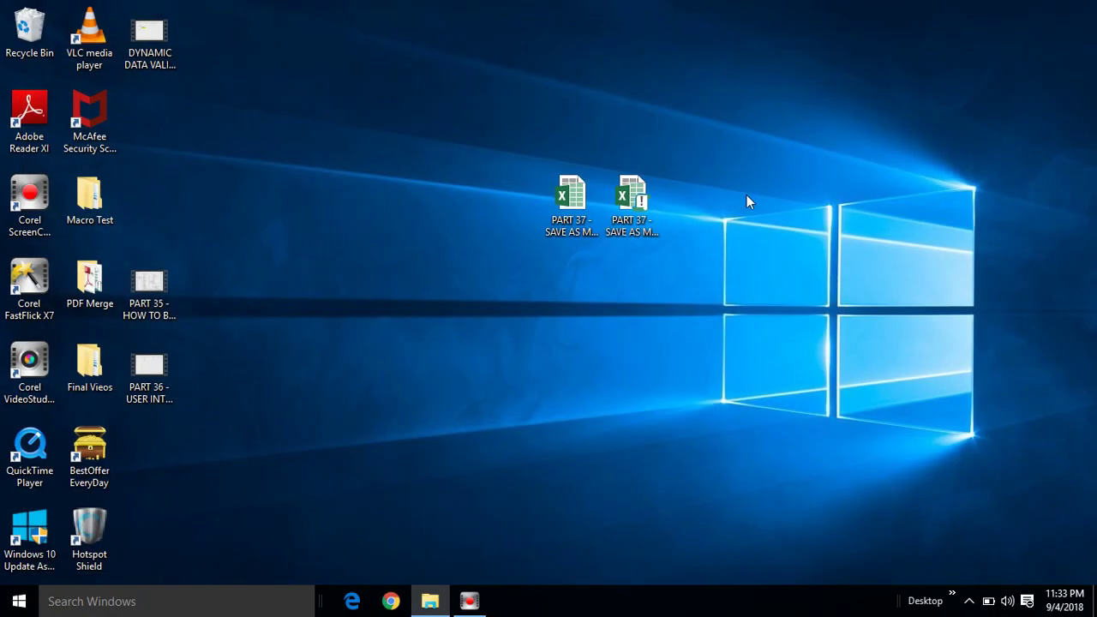
Open the .xlsm copy, enable content, check Macro1's code in the VBA editor, then close Excel
double_click(634, 202)
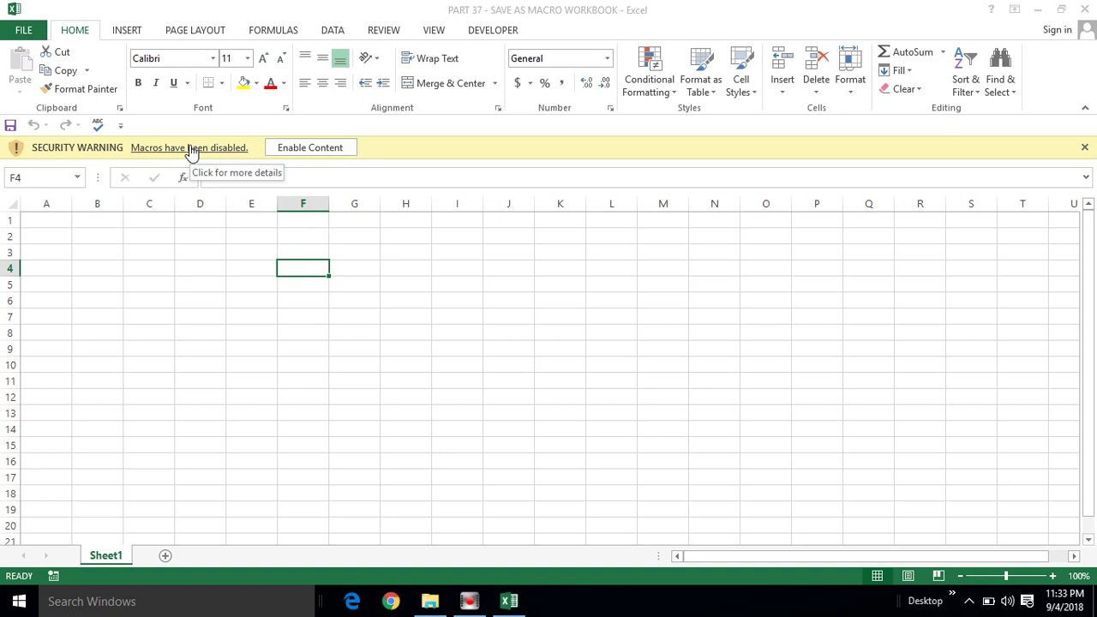
left_click(310, 147)
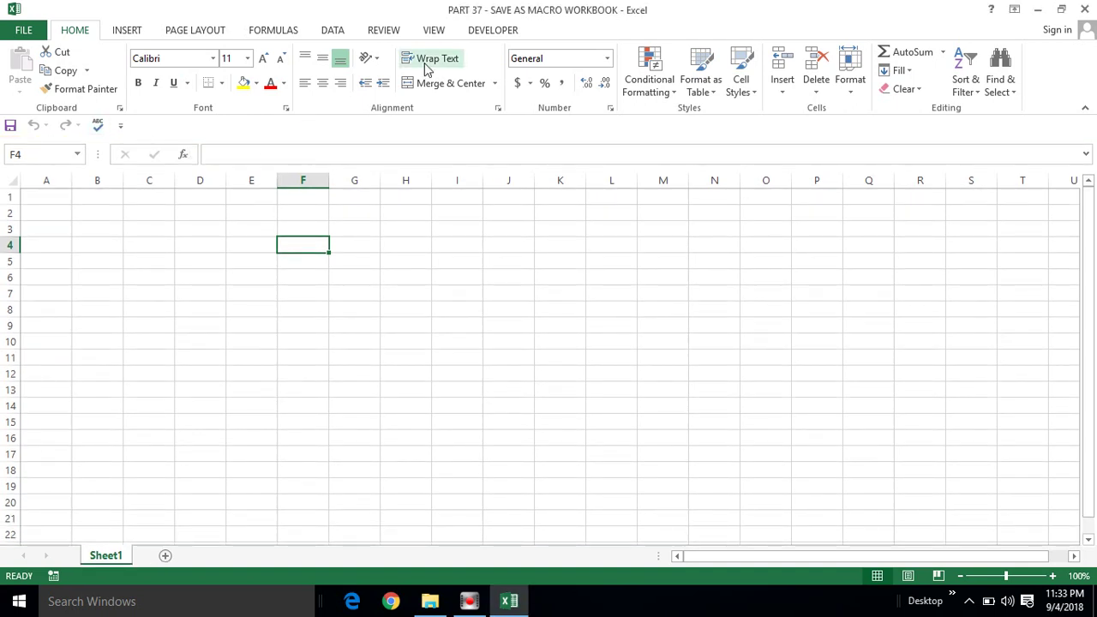
left_click(506, 31)
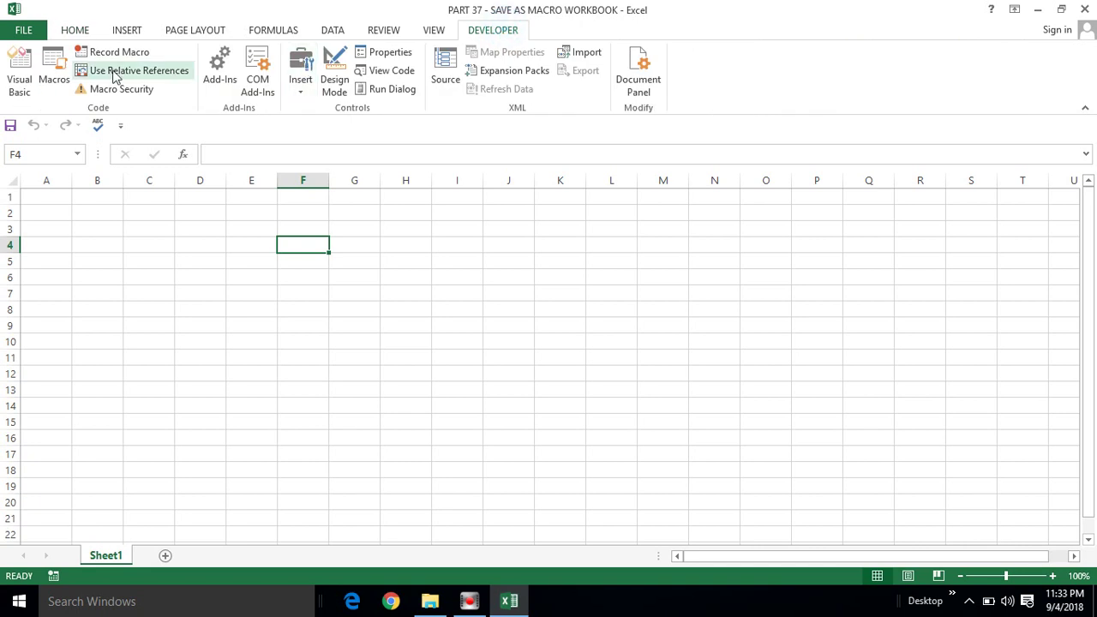
left_click(20, 83)
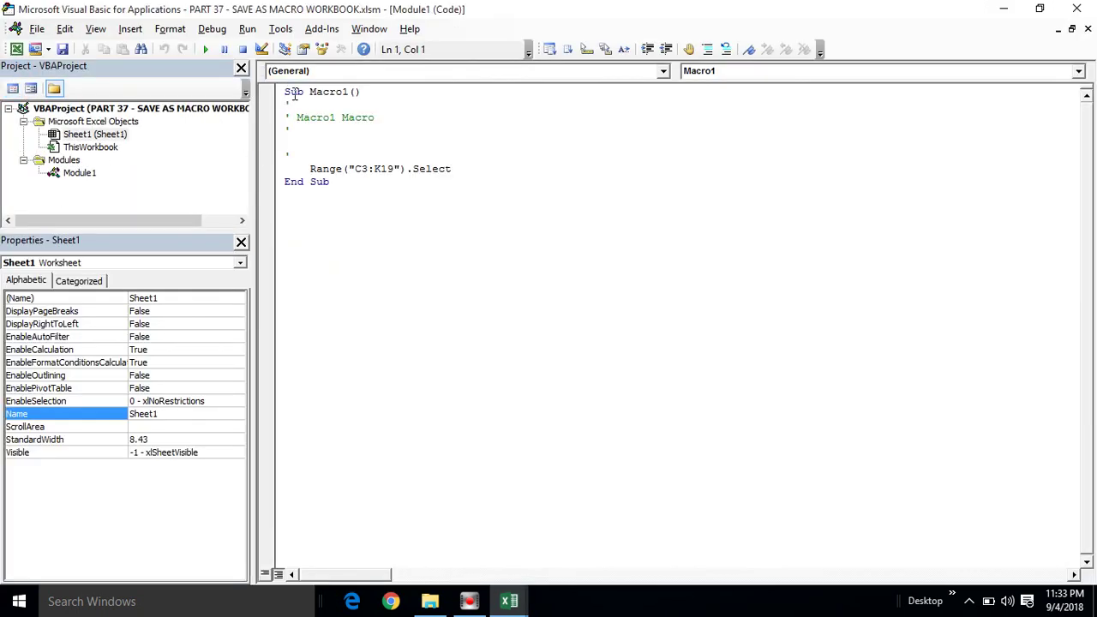
left_click_drag(275, 92, 389, 193)
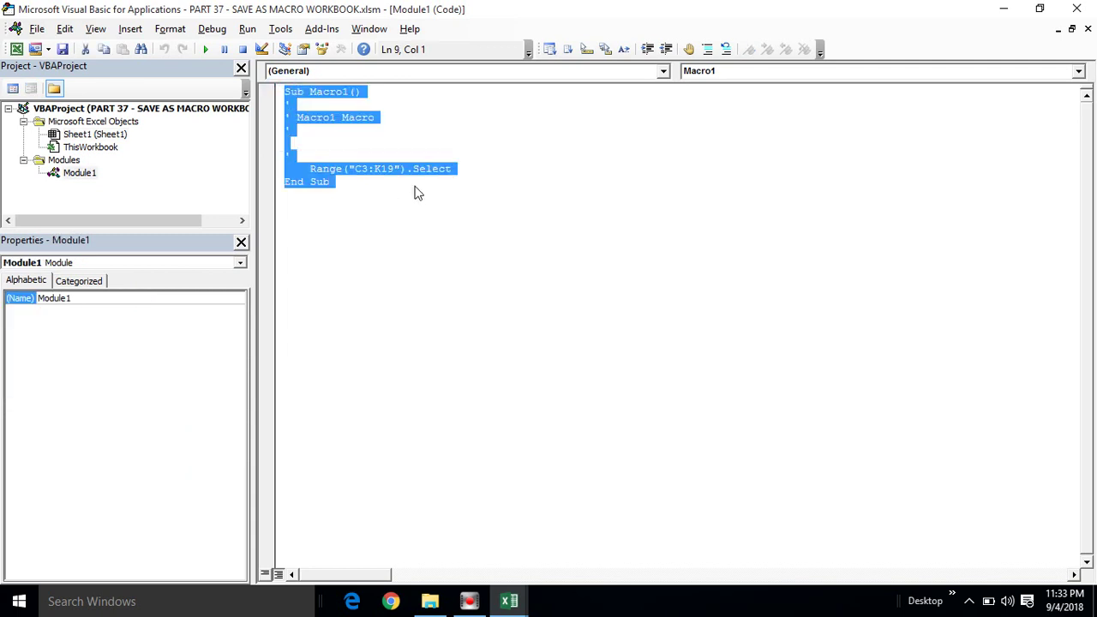
left_click(1088, 7)
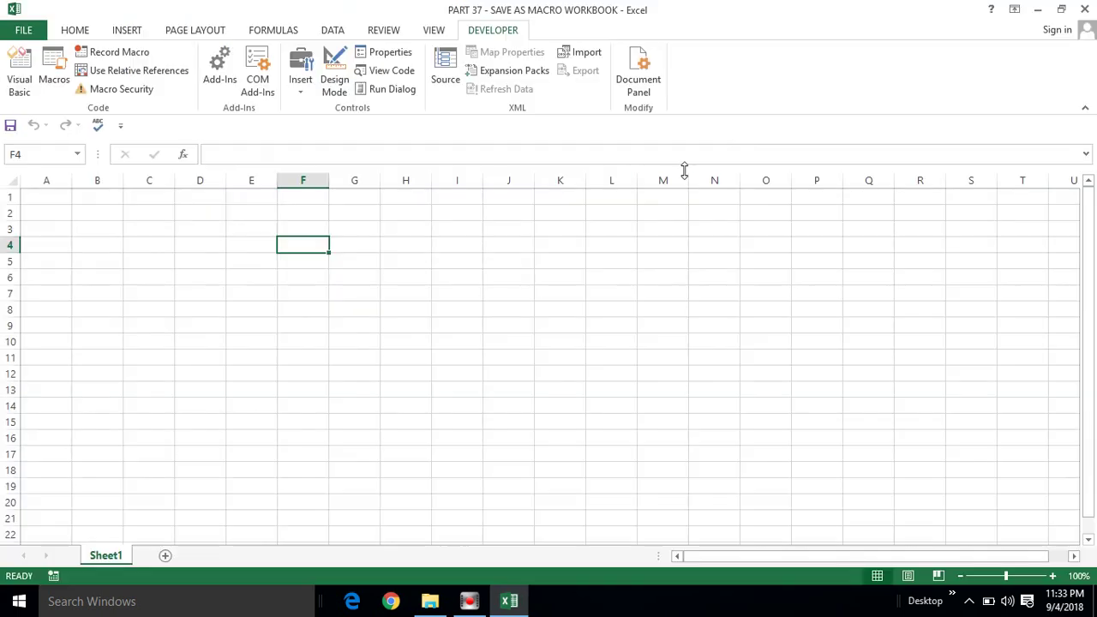
left_click(1084, 8)
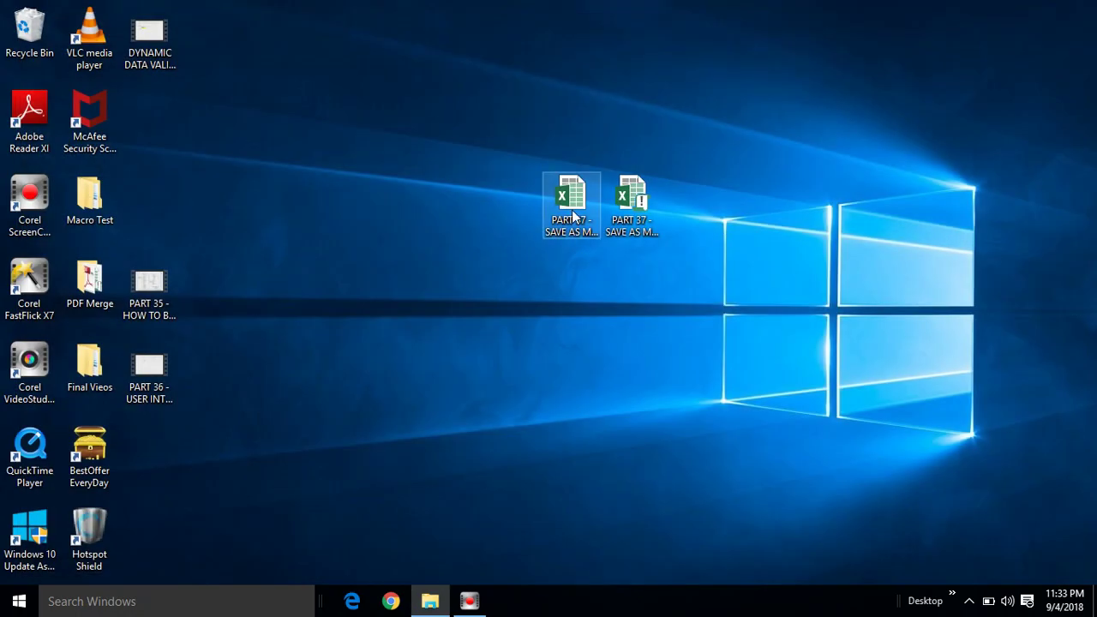
Move the macro-enabled workbook icon about 70 px right of the original .xlsx
left_click(573, 216)
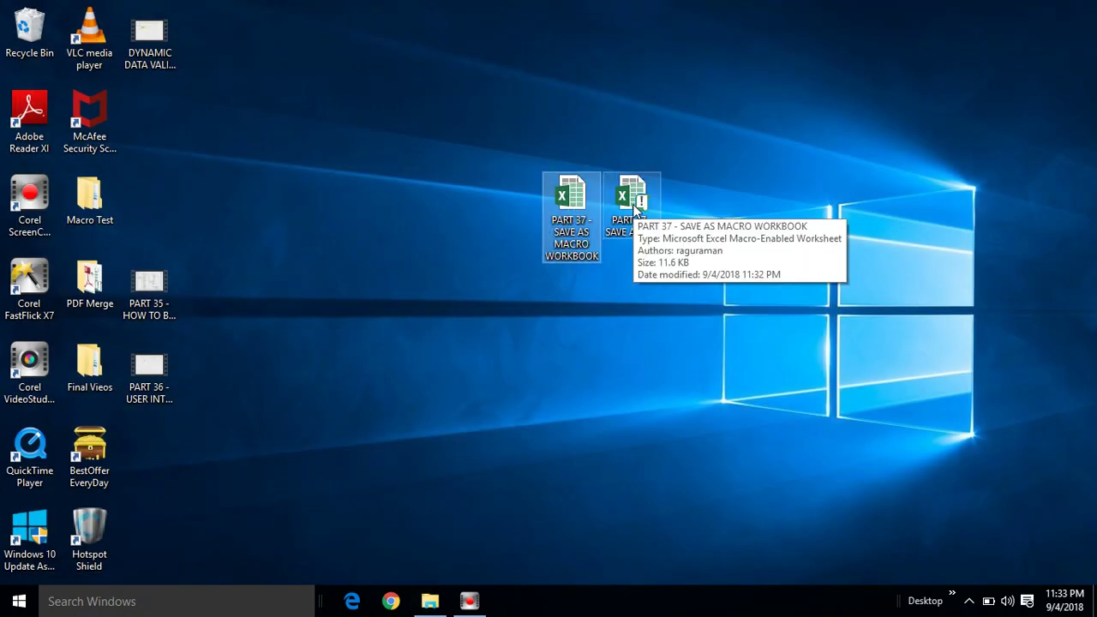
left_click(641, 210)
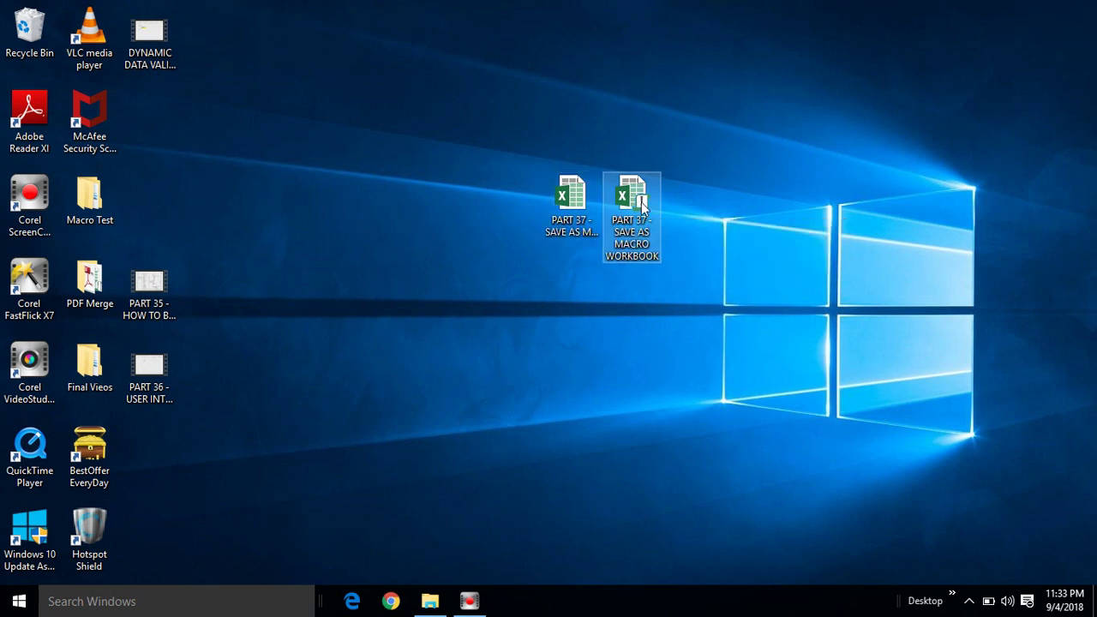
left_click_drag(624, 198, 684, 198)
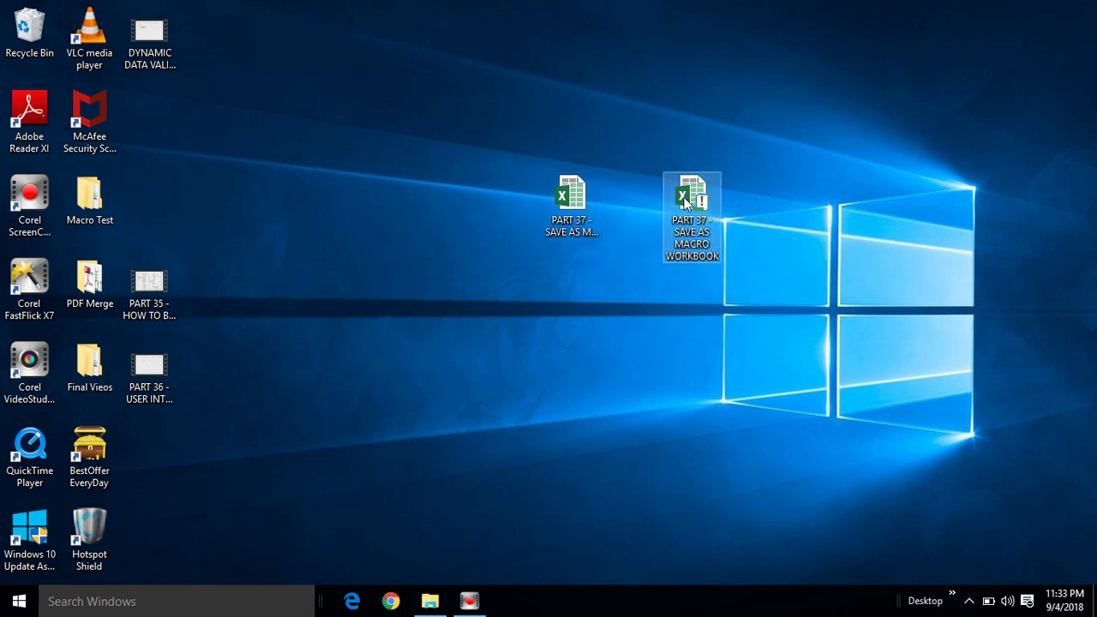
Select the original and macro-enabled workbook icons in turn to compare their file types
left_click(571, 198)
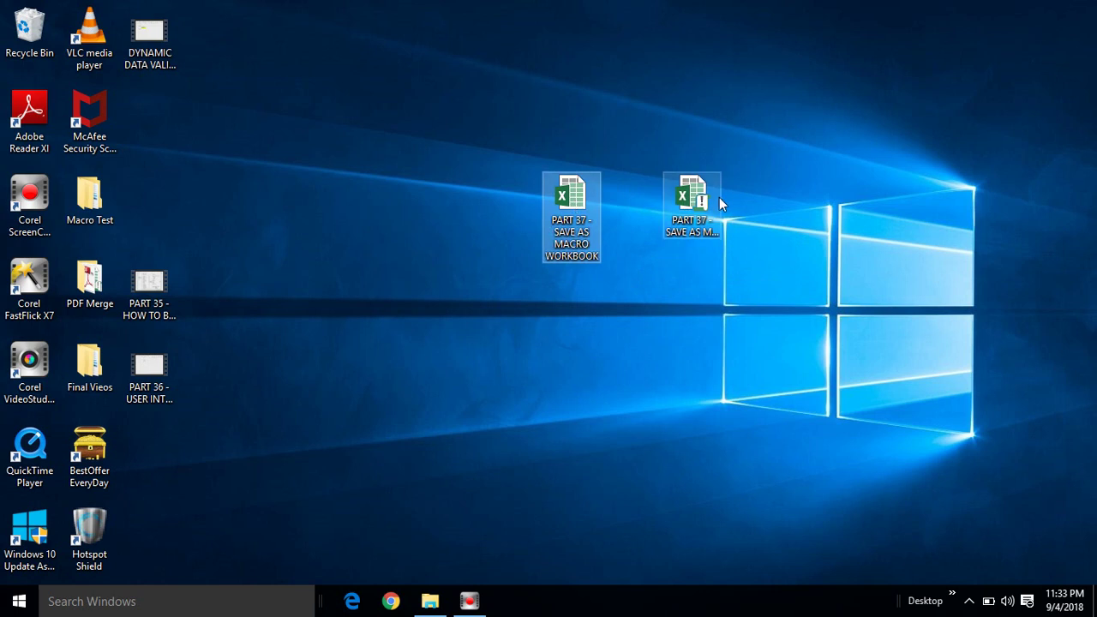
left_click(696, 197)
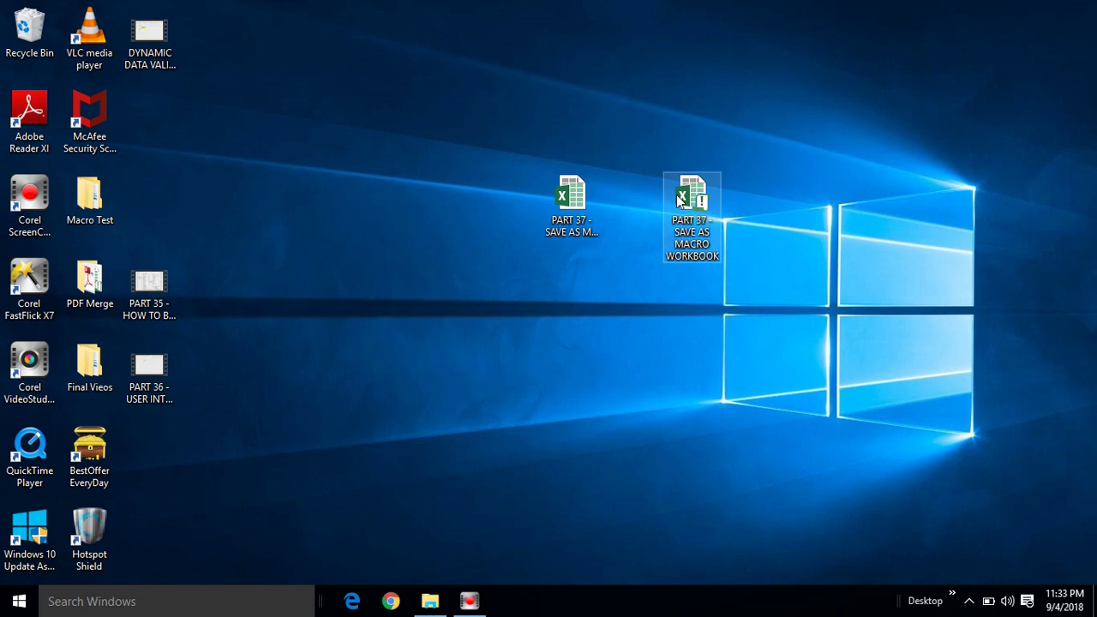
left_click(576, 210)
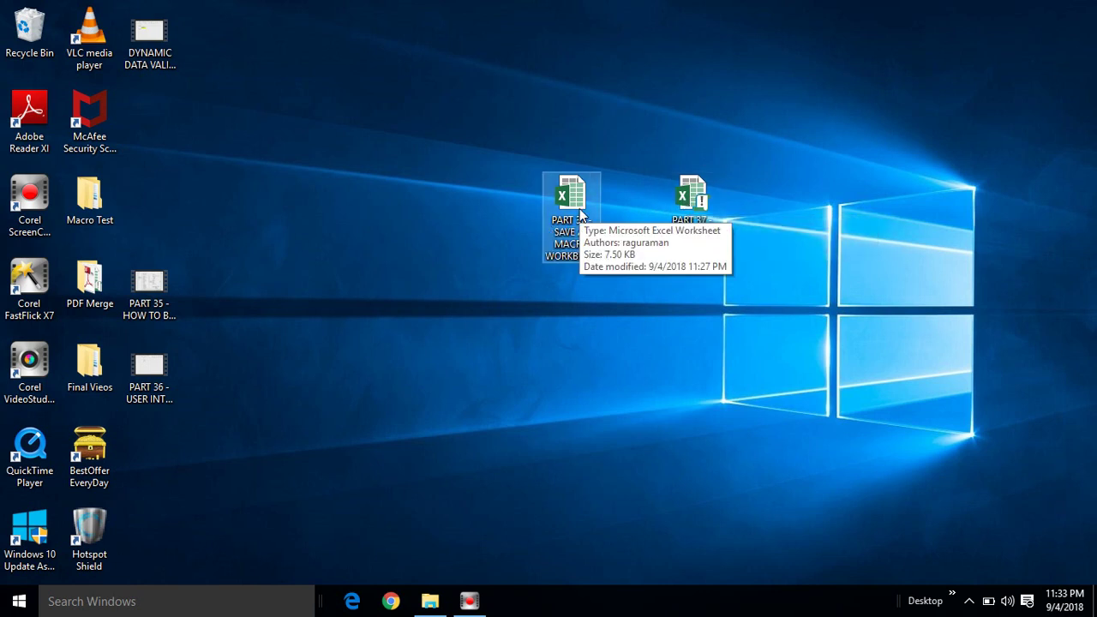
left_click(617, 197)
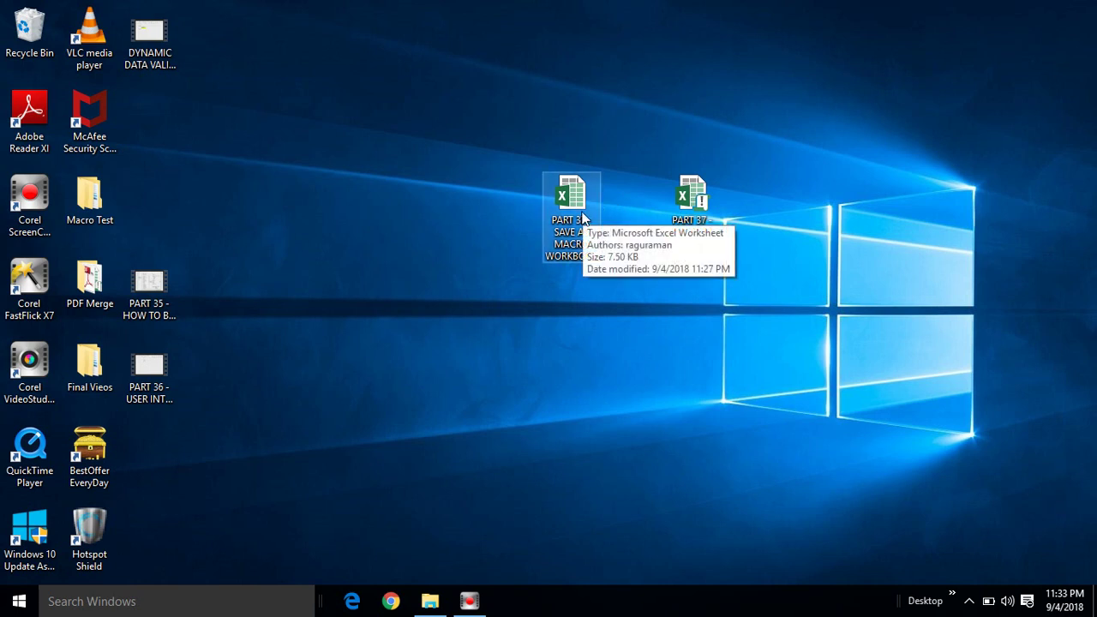
left_click(688, 214)
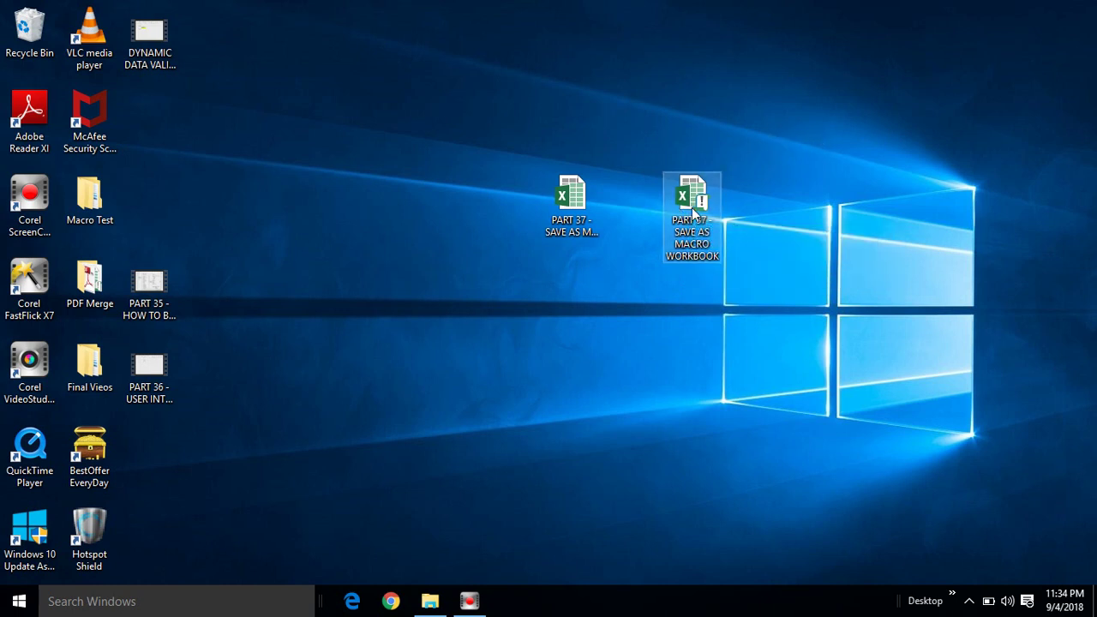
right_click(695, 213)
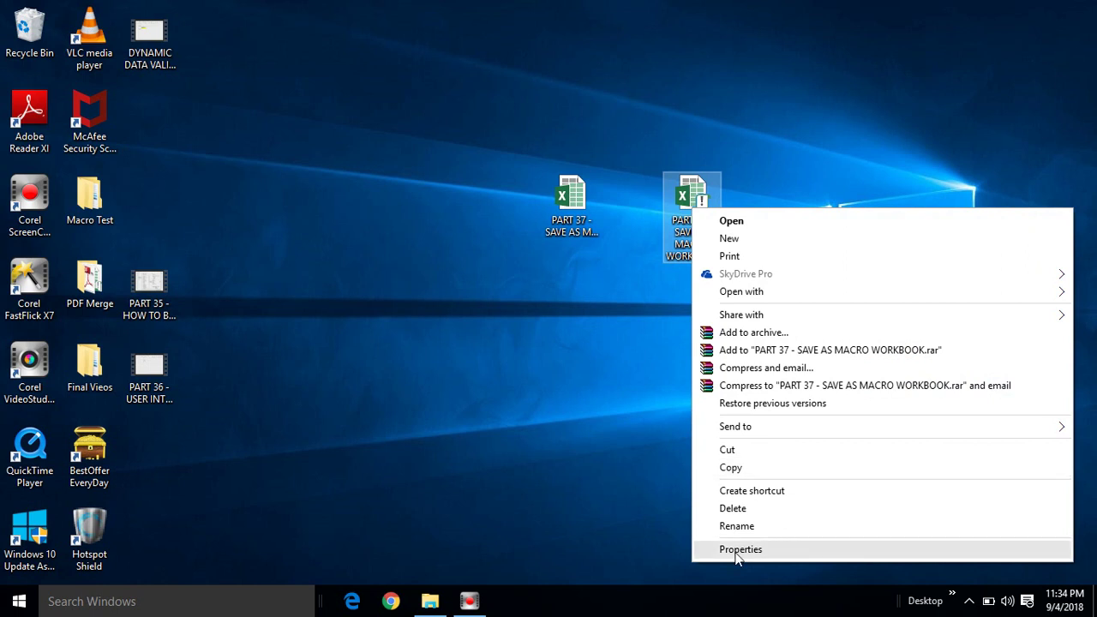
left_click(738, 553)
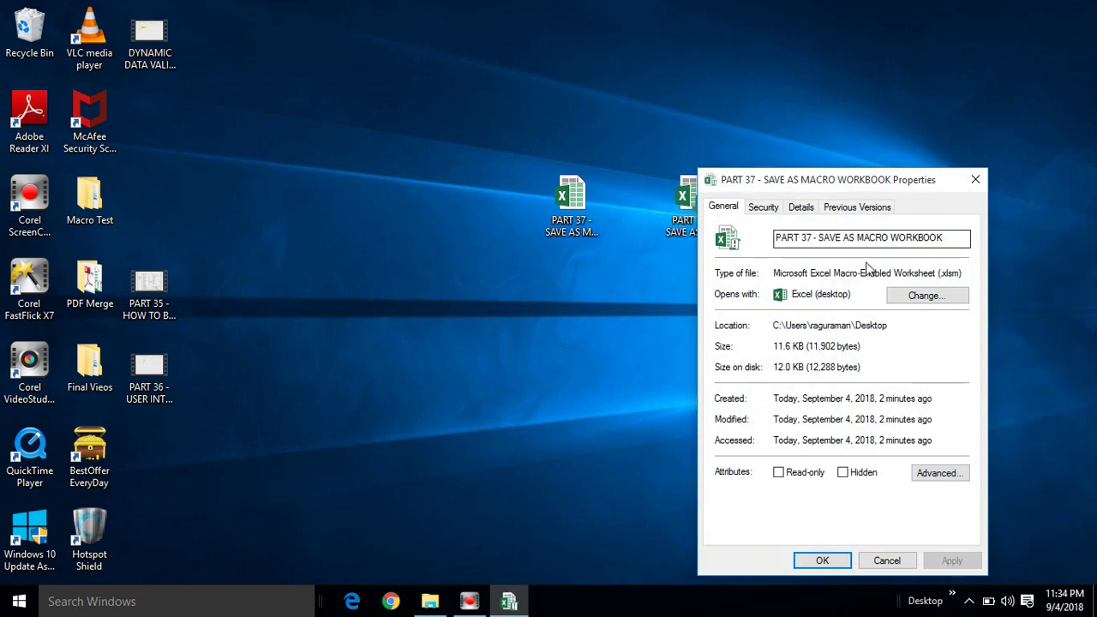
left_click_drag(774, 272, 979, 272)
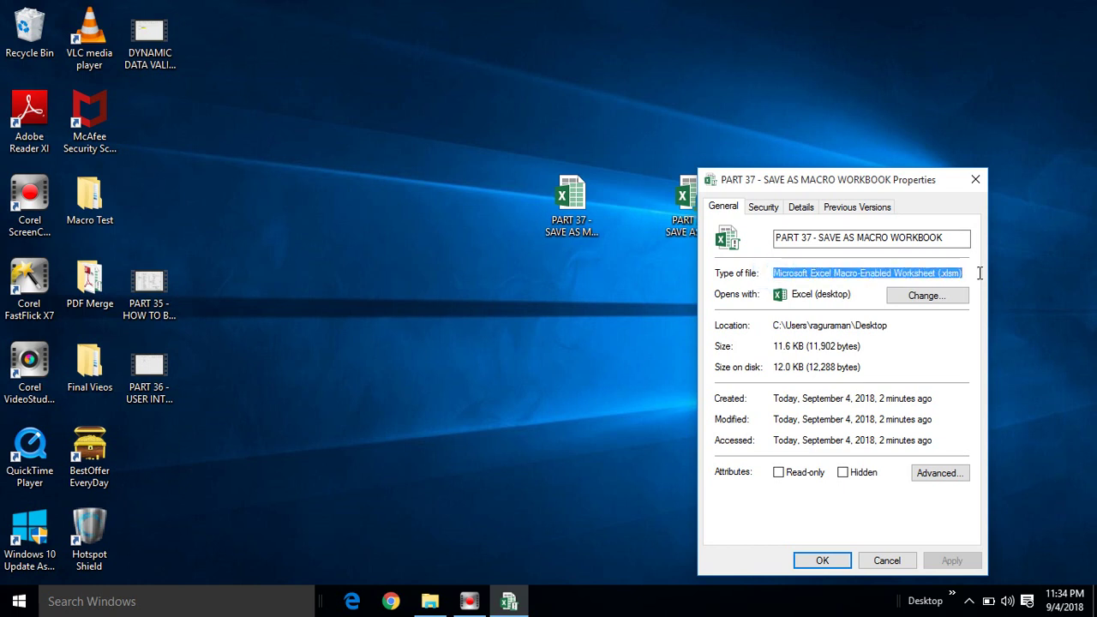
left_click_drag(980, 272, 936, 274)
triple_click(943, 274)
left_click(975, 180)
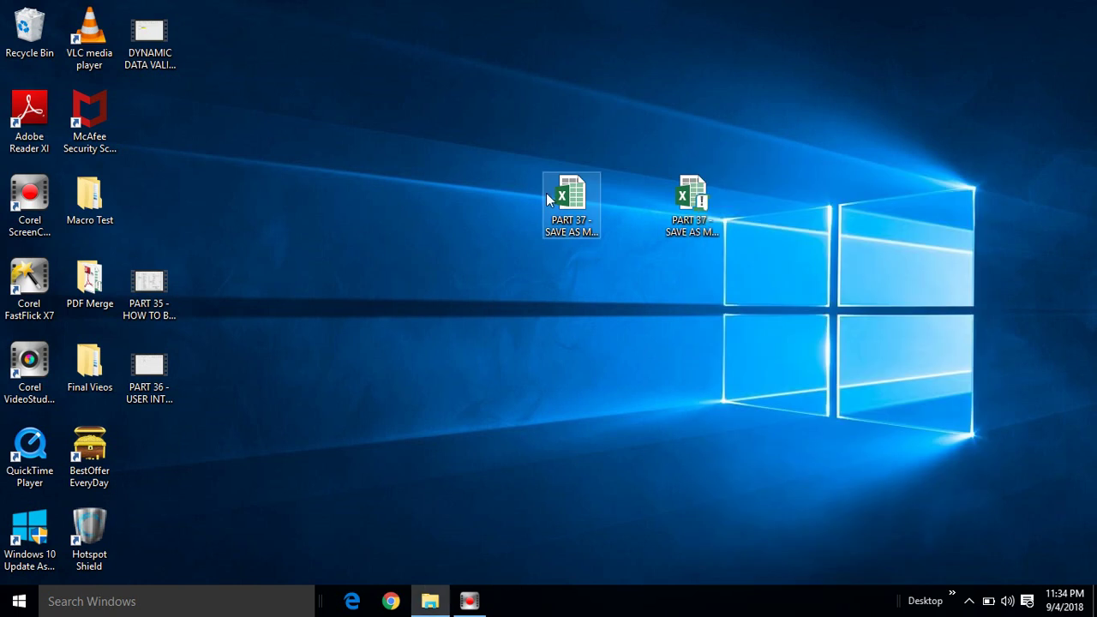
right_click(546, 193)
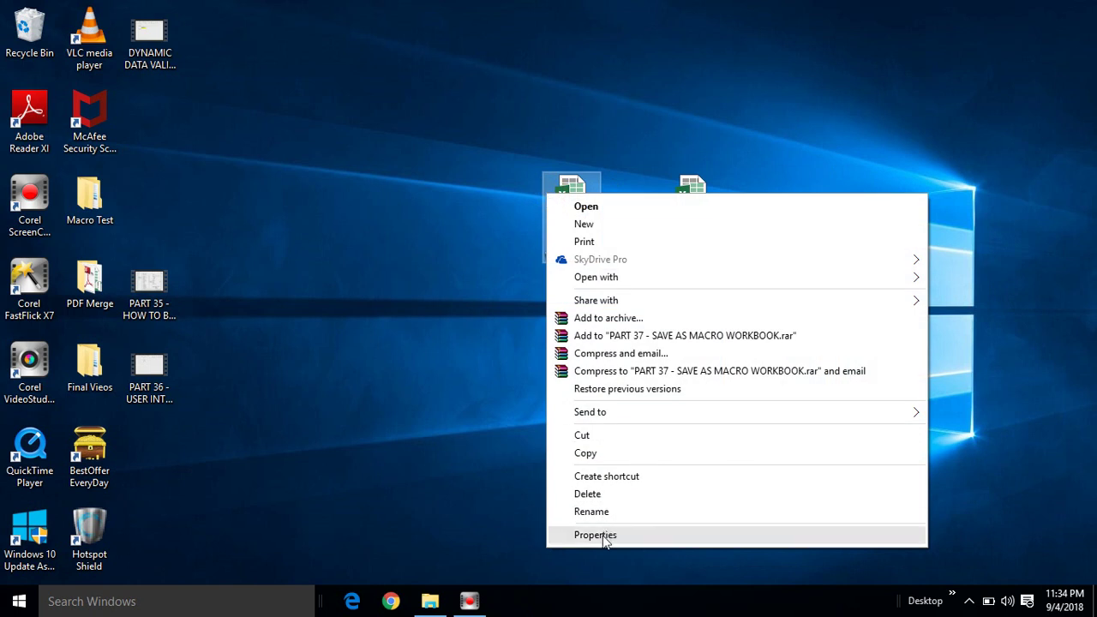
left_click(603, 535)
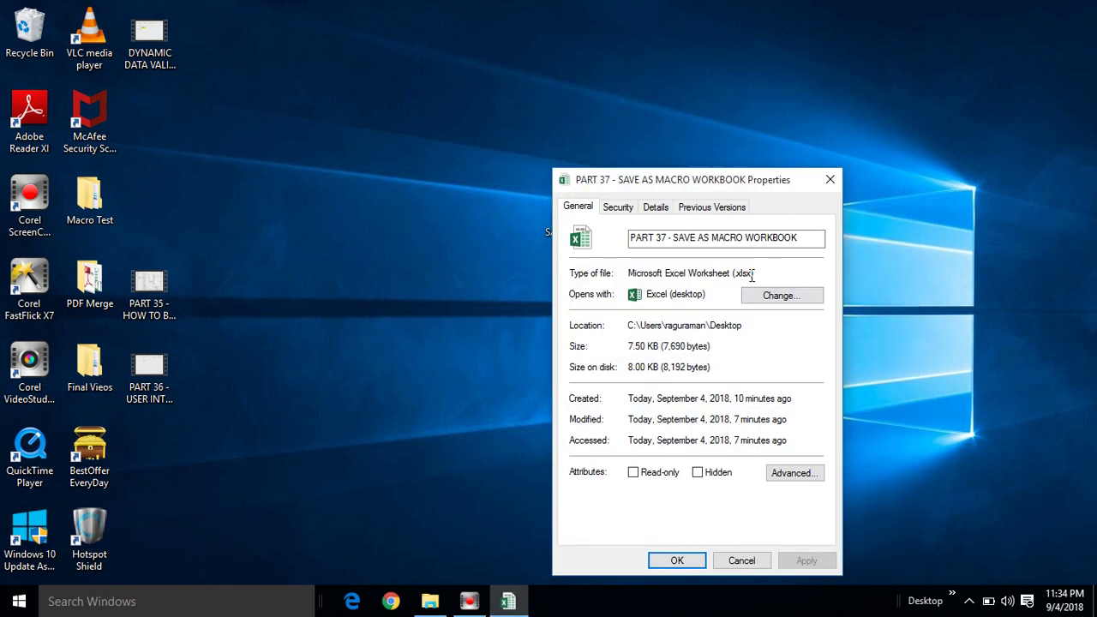
left_click(734, 273)
right_click(763, 275)
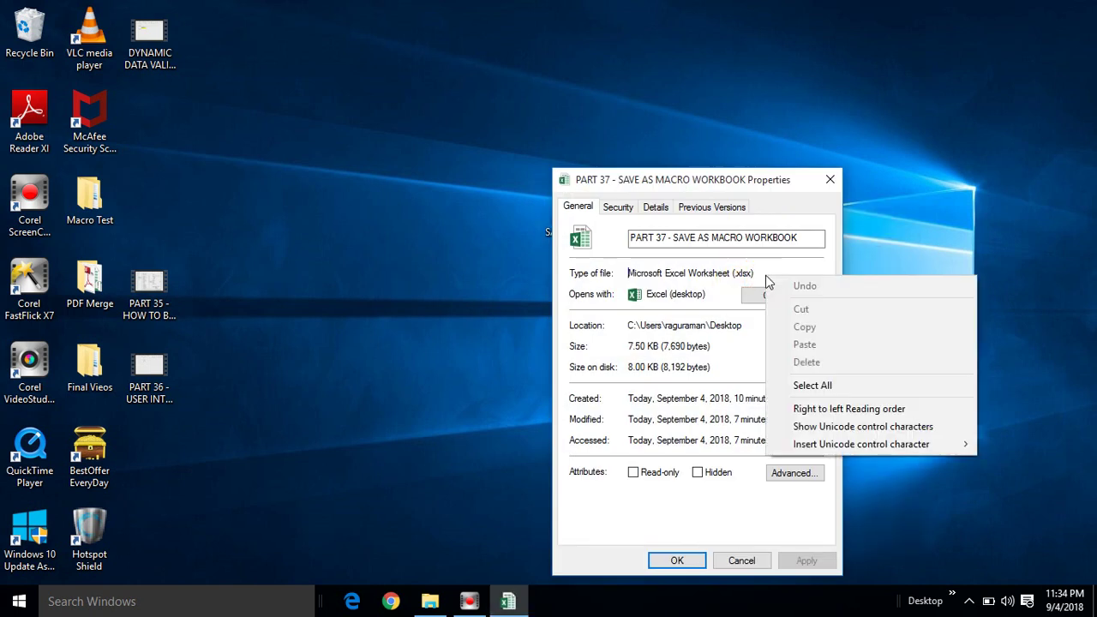
left_click(628, 267)
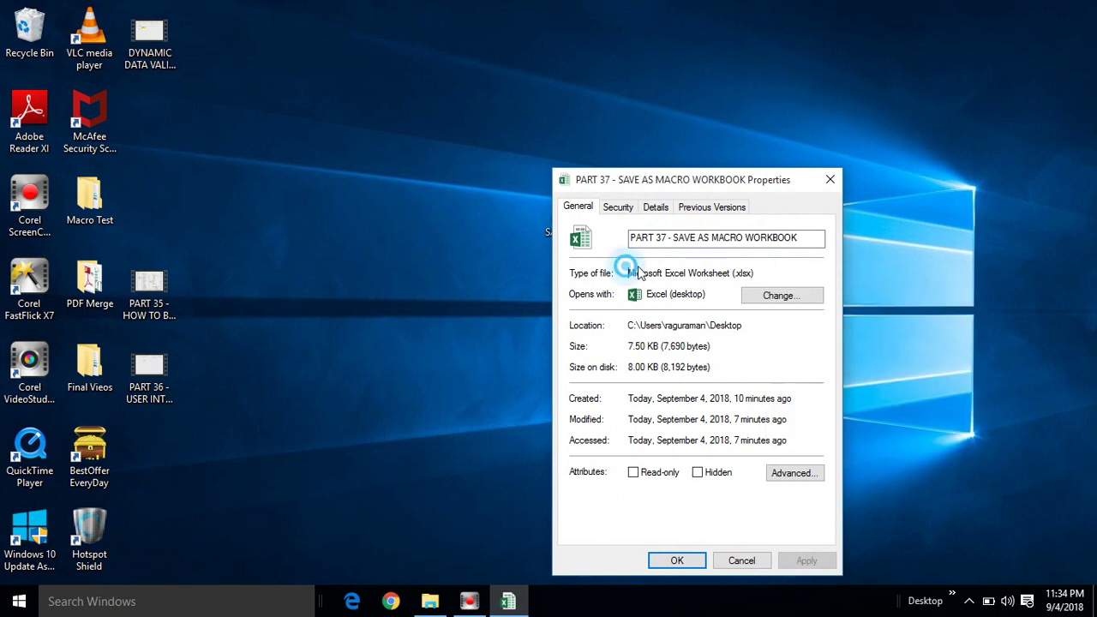
double_click(690, 273)
left_click_drag(688, 273, 681, 282)
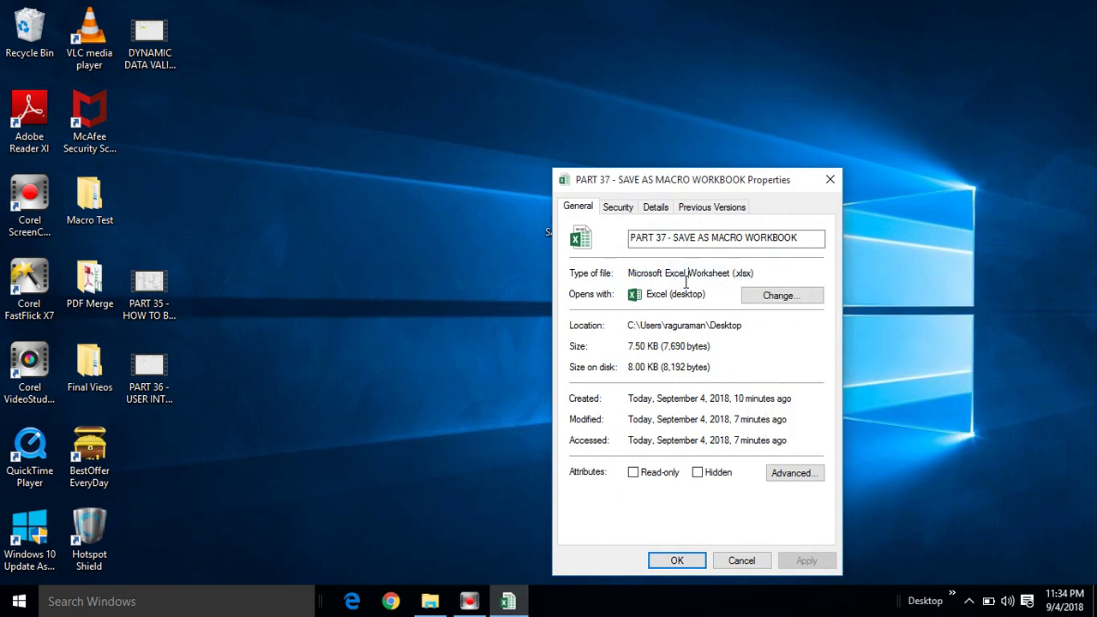
left_click(730, 563)
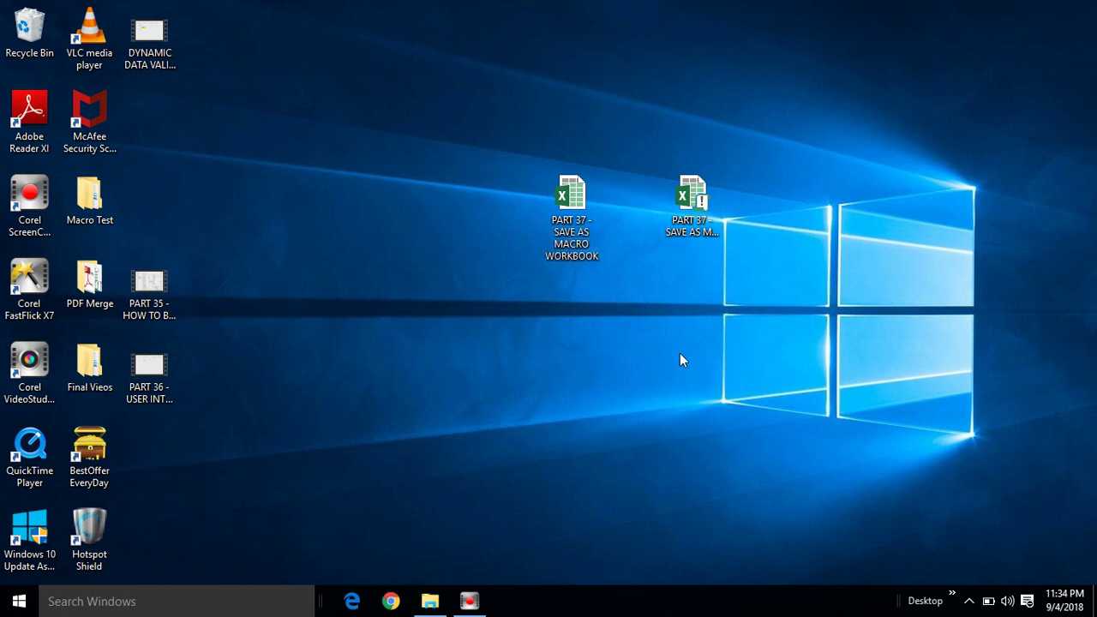
left_click(578, 252)
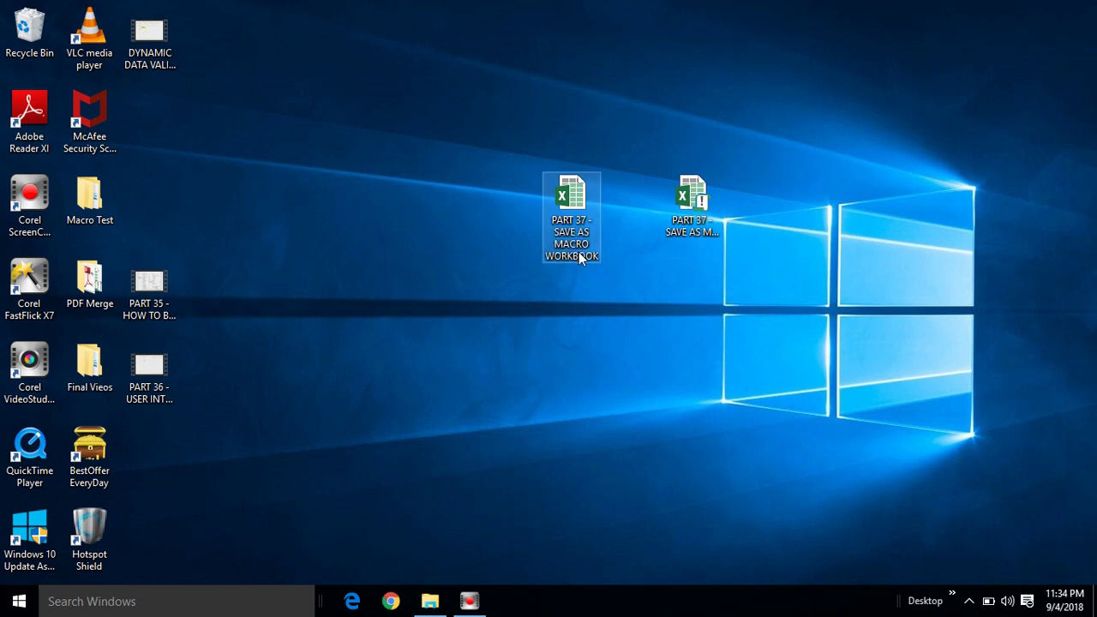
left_click(659, 264)
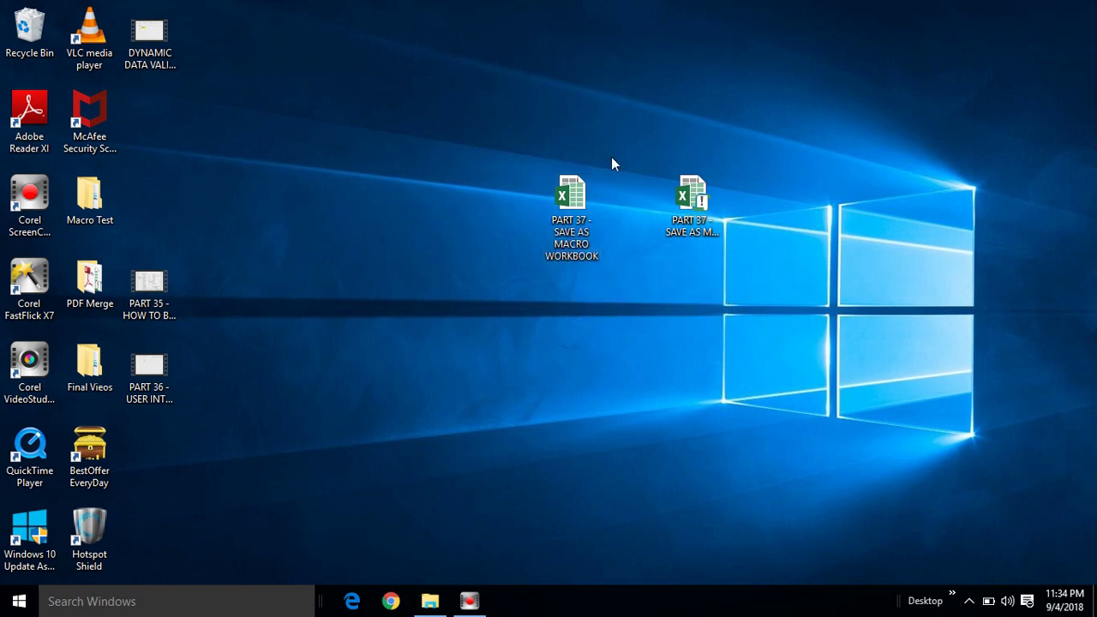